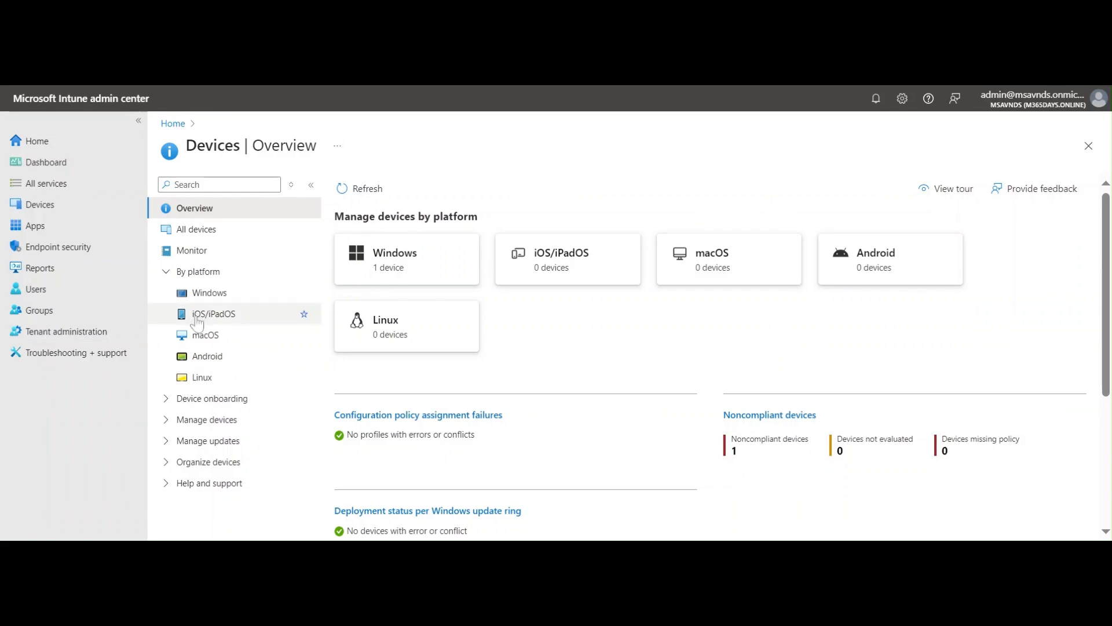
Open the groups list and start creating a new security group.
left_click(47, 311)
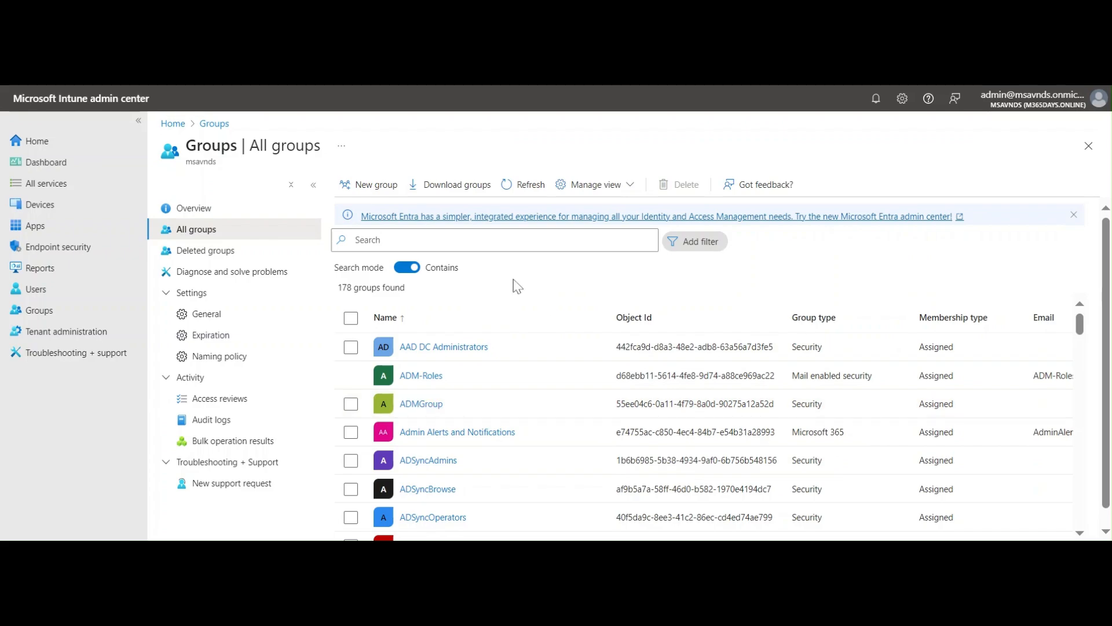
left_click(365, 187)
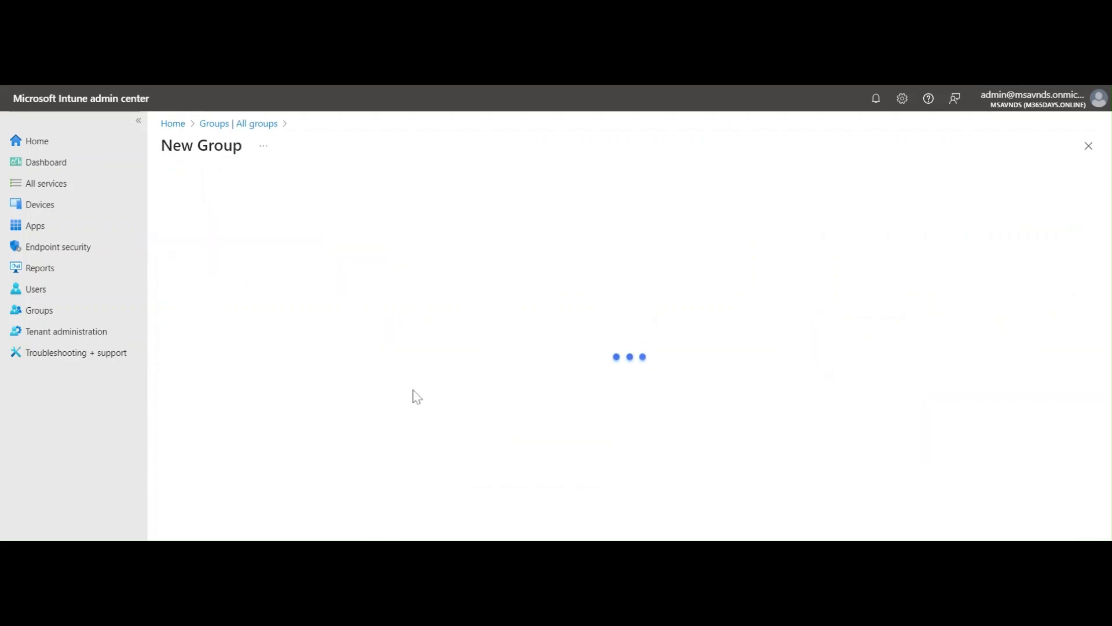
left_click(230, 273)
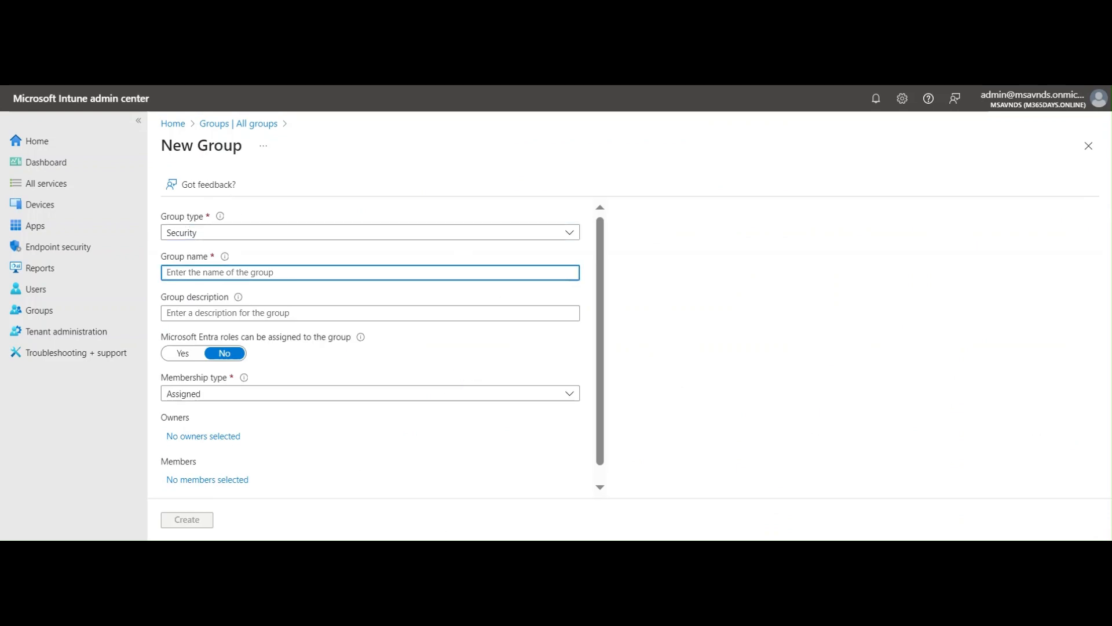
left_click(673, 326)
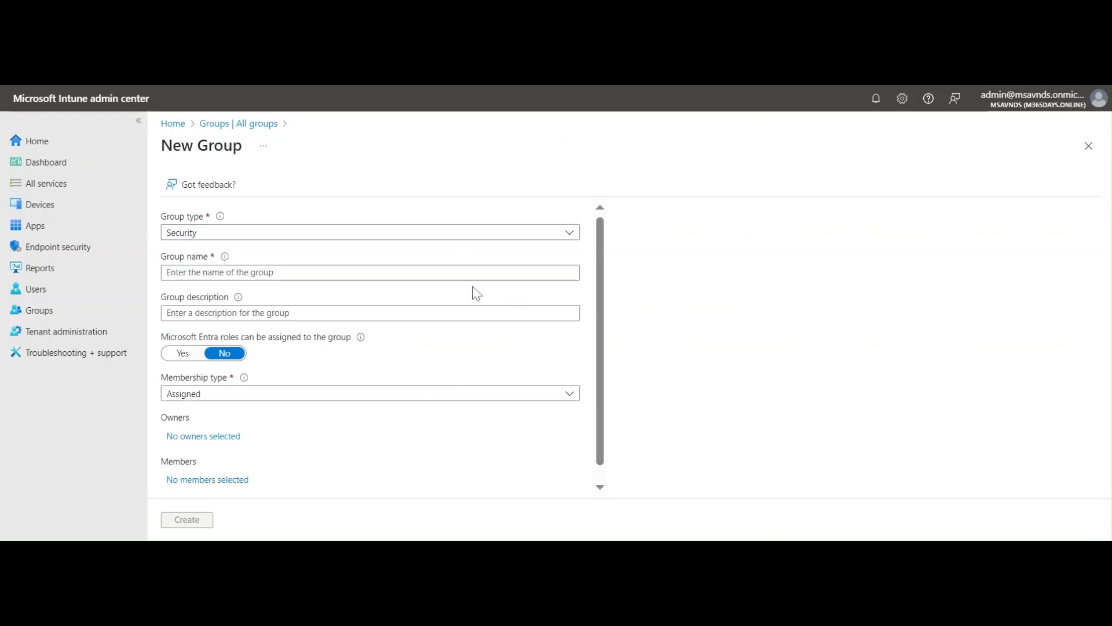
left_click(371, 272)
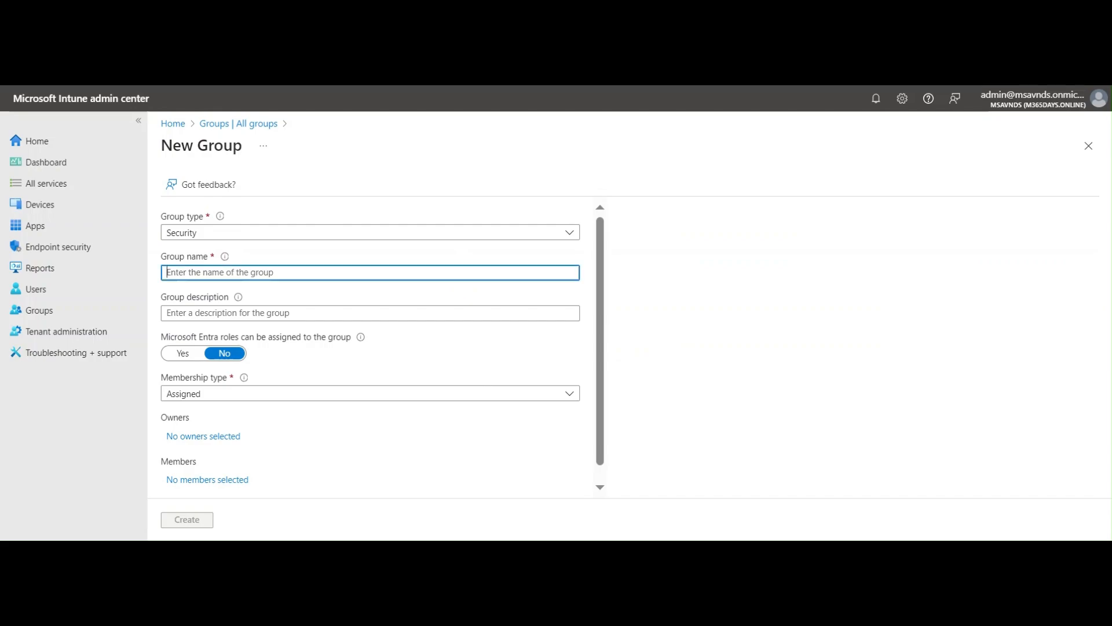
type("DeviceManagementManagedDevices.Read.All")
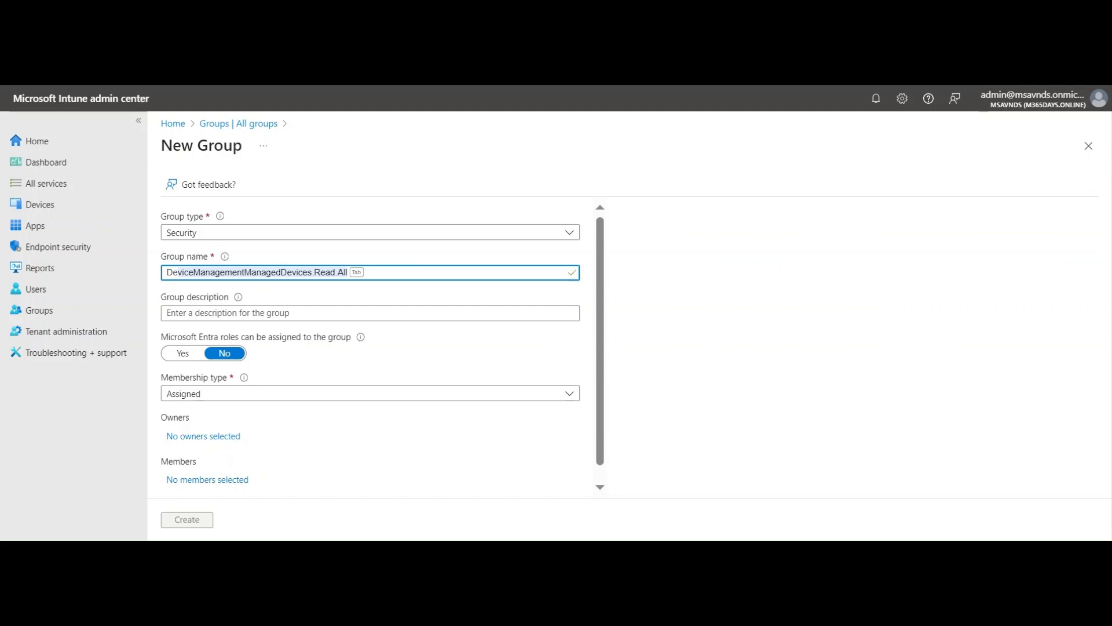
key("ctrl+a")
key("BackSpace")
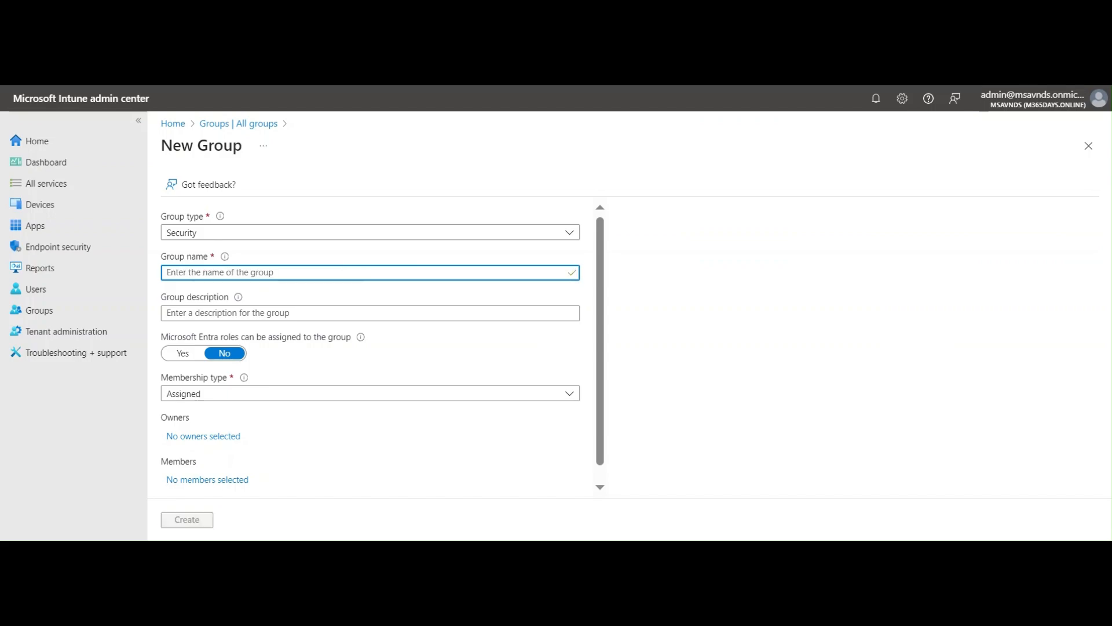
Name the group "AP Device Group" and reuse the same text as its description.
type("AP")
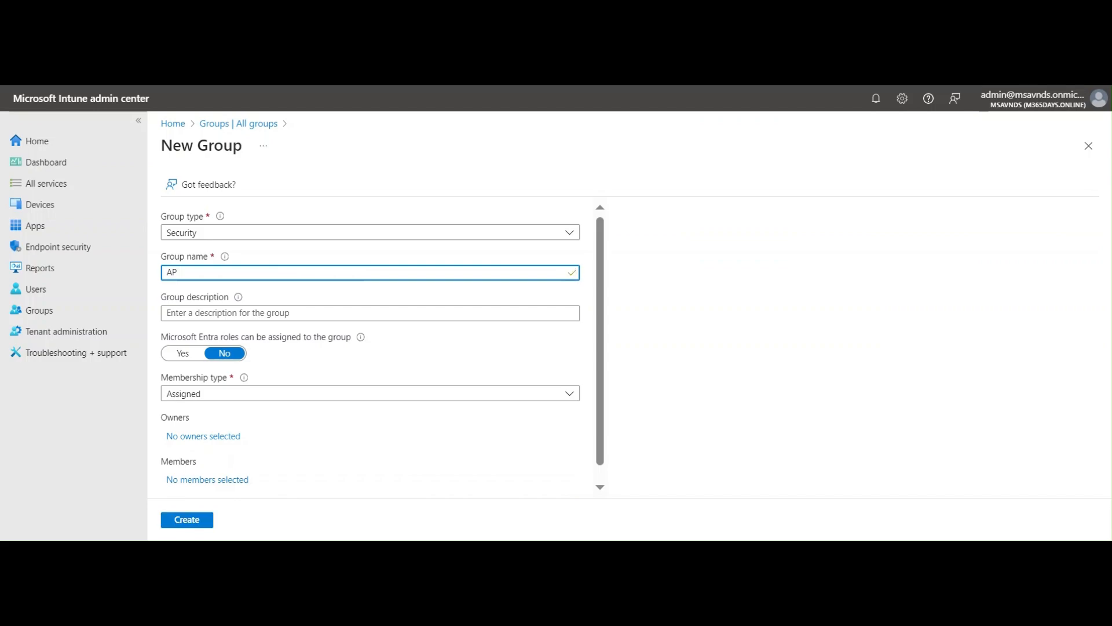
type(" Device Group")
key("ctrl+a")
key("ctrl+c")
left_click(371, 313)
key("ctrl+v")
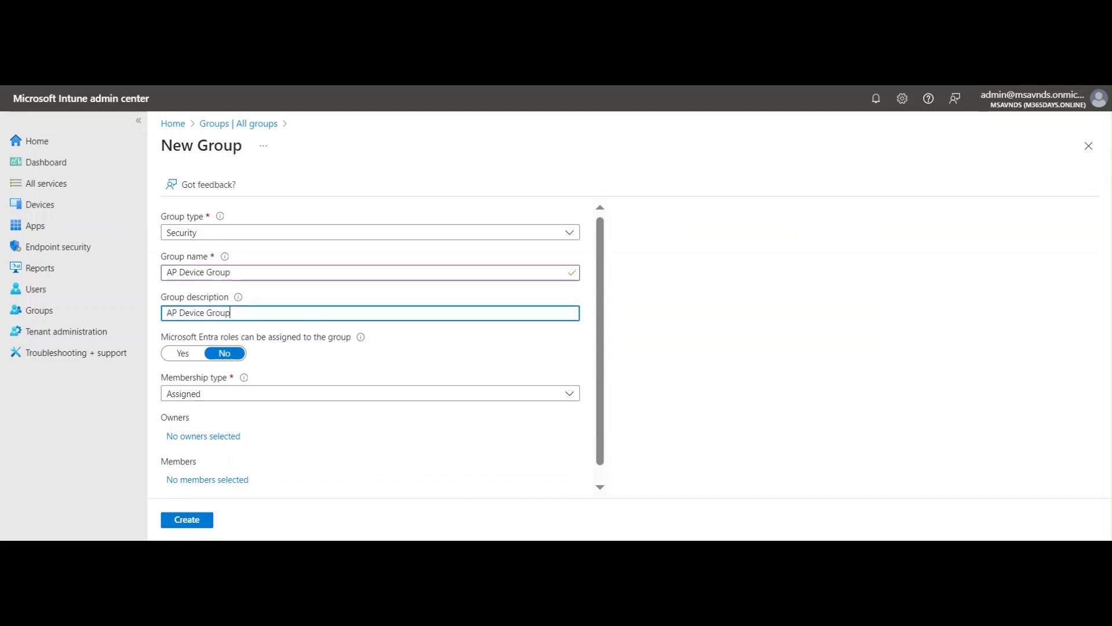
Set the new group's membership type to Dynamic Device.
scroll(525, 377, "down", 1)
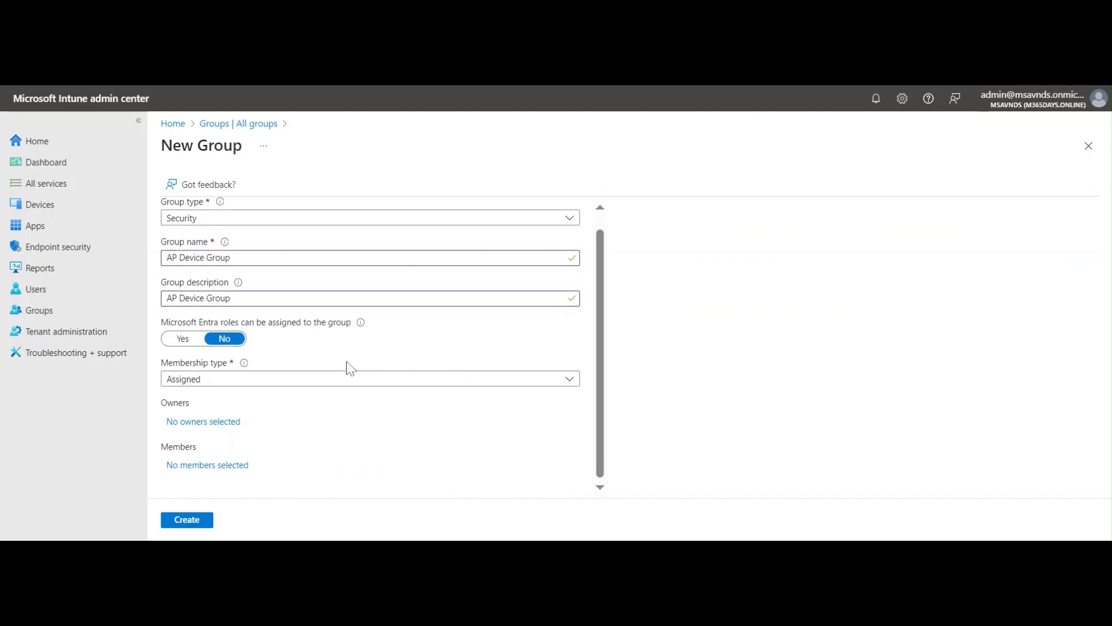
left_click_drag(161, 322, 312, 328)
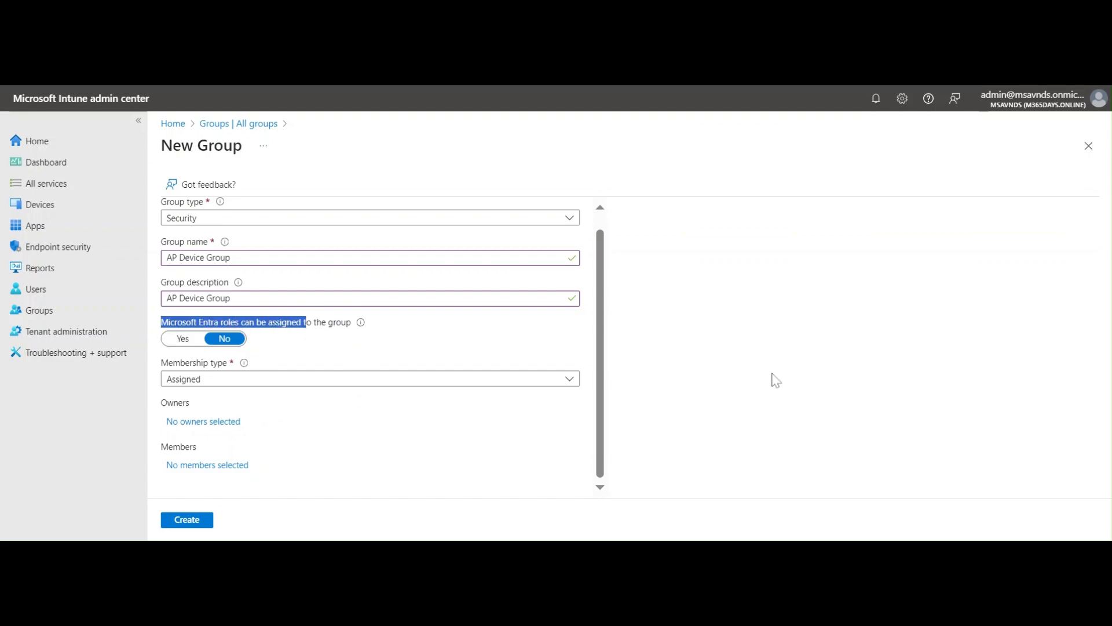
left_click(517, 340)
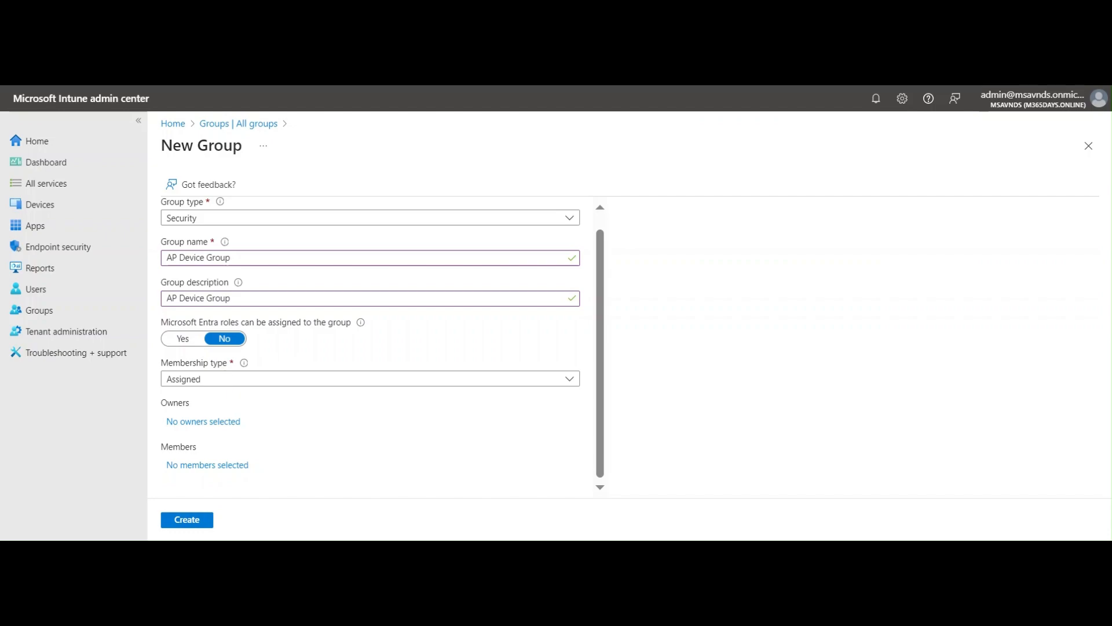
left_click(242, 379)
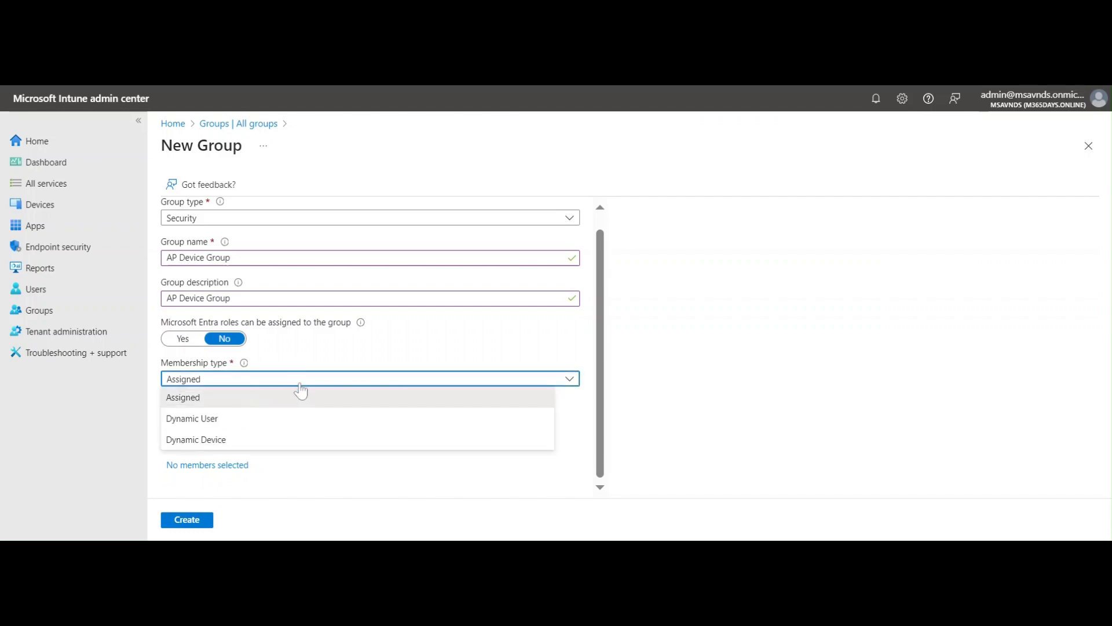
left_click(273, 443)
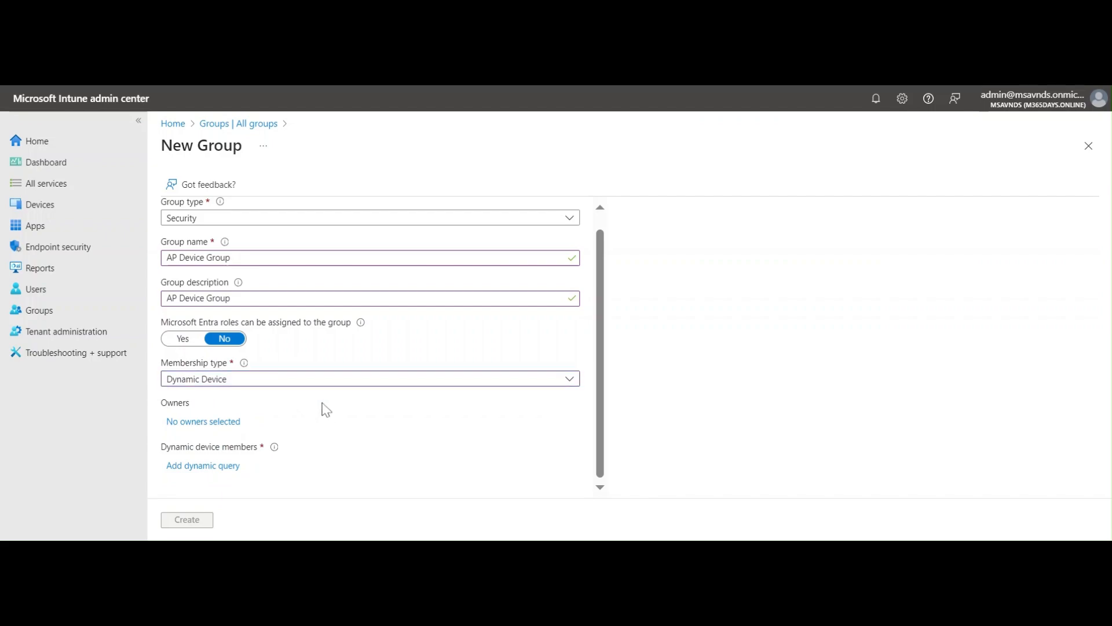
Add a dynamic query for the device members and choose devicePhysicalIds as the property of its first expression.
left_click(205, 470)
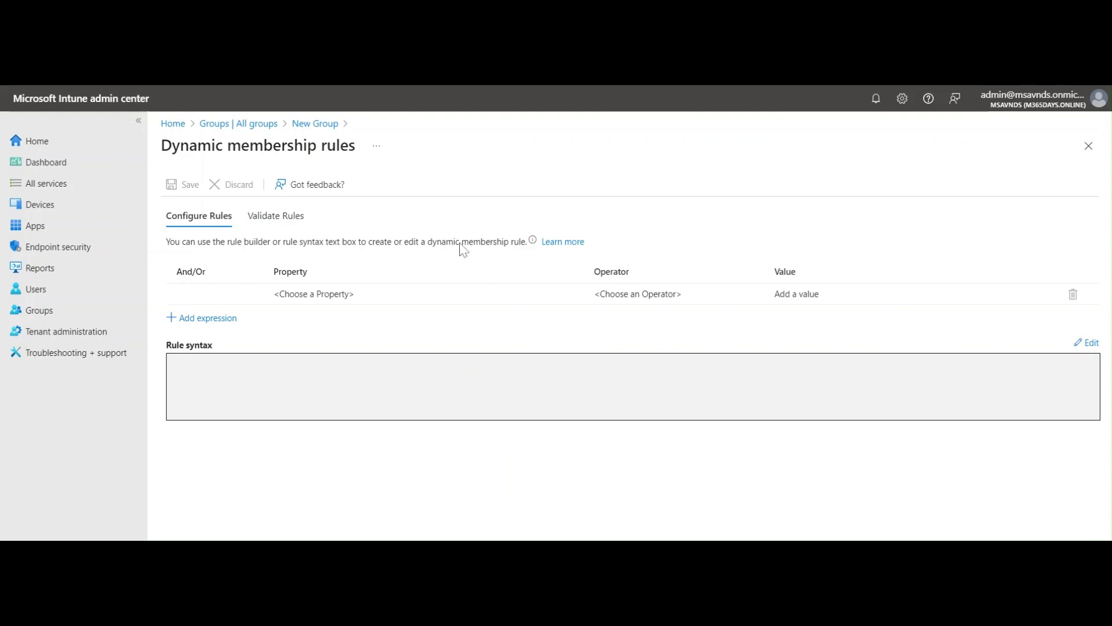
left_click_drag(172, 146, 359, 156)
left_click(427, 385)
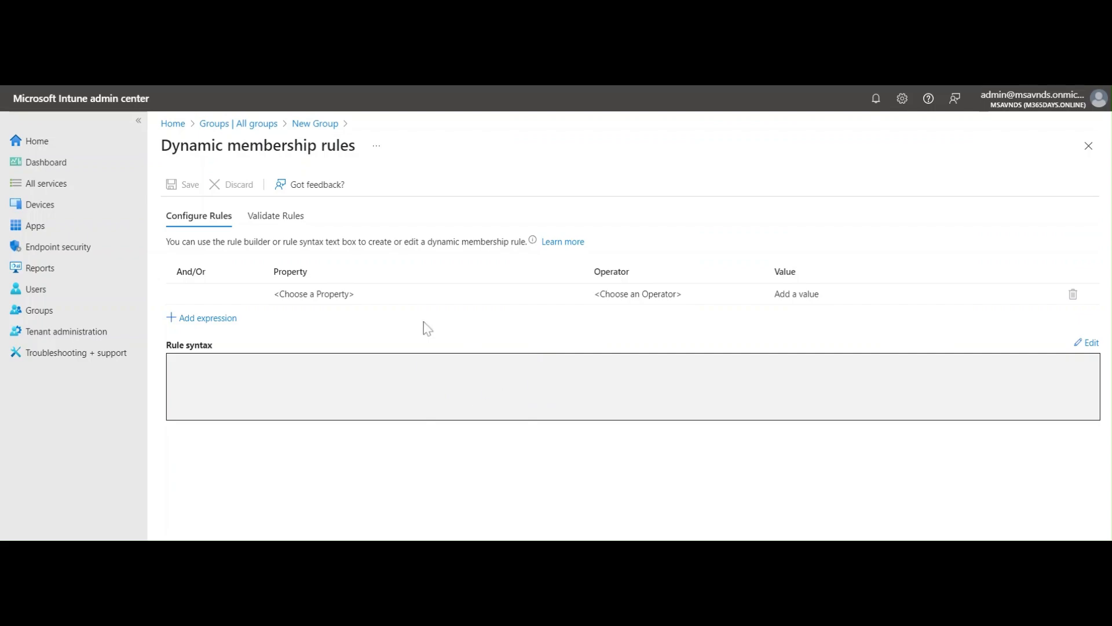
left_click(331, 294)
left_click(330, 295)
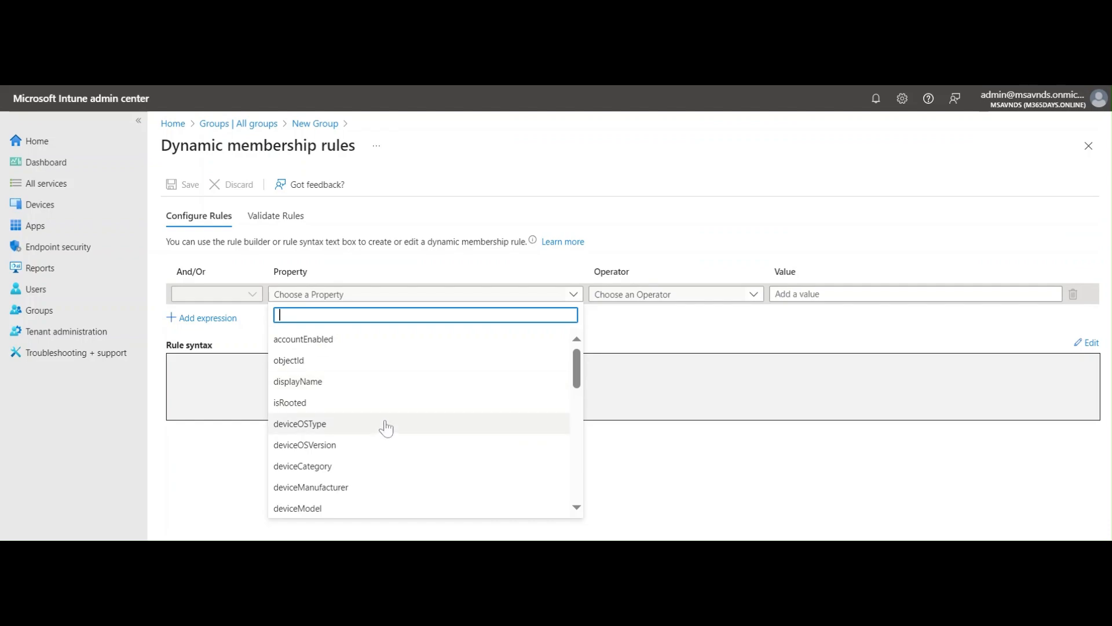
scroll(398, 409, "down", 5)
scroll(405, 397, "up", 5)
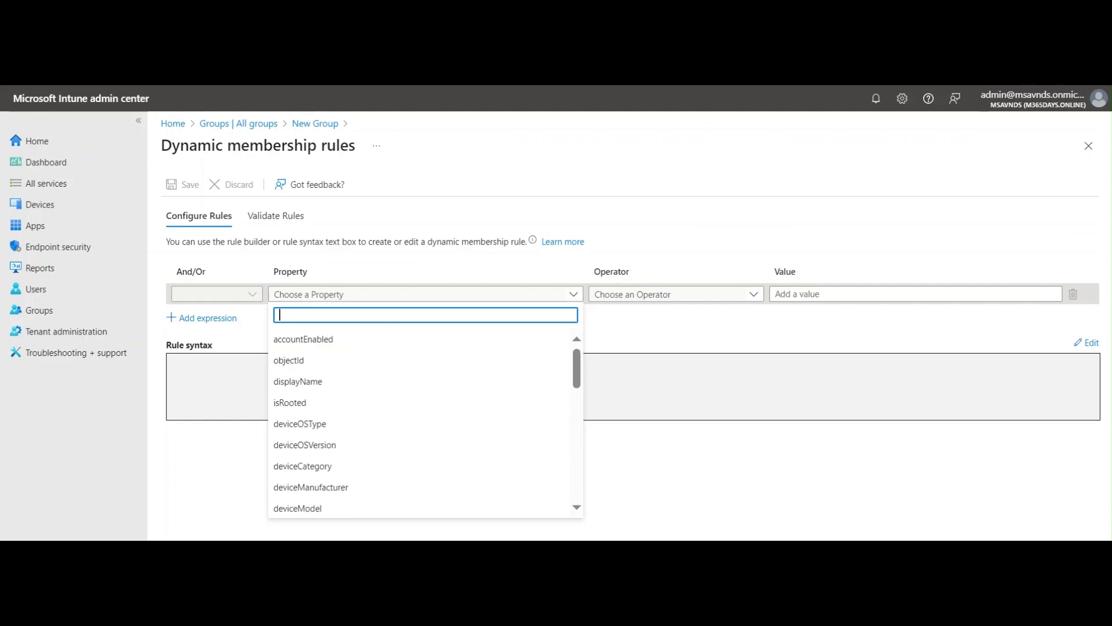
type("device")
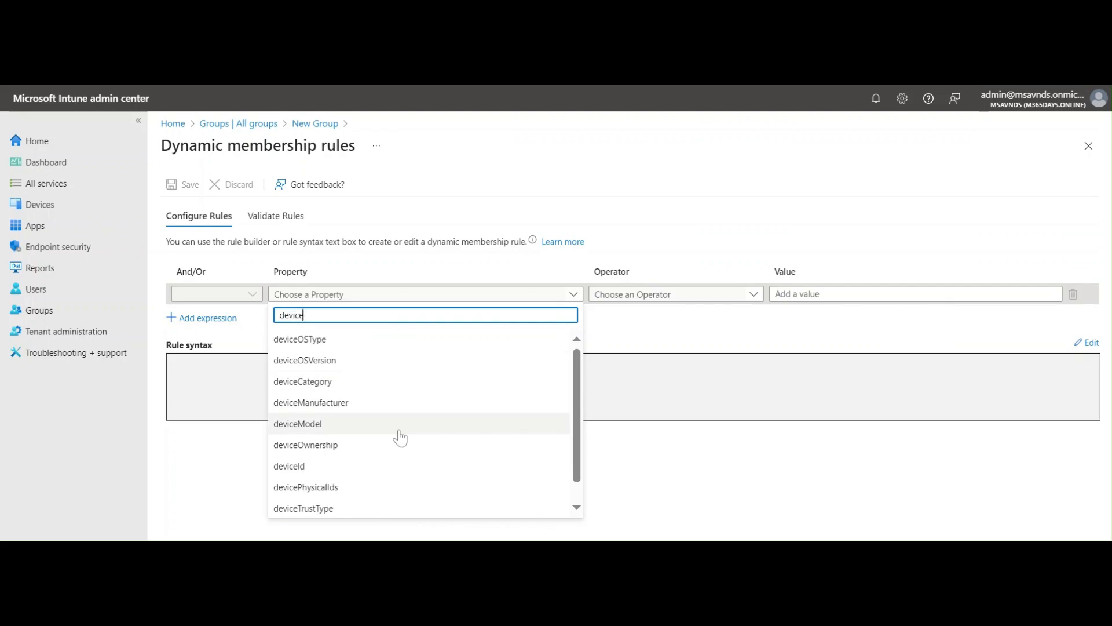
left_click(347, 490)
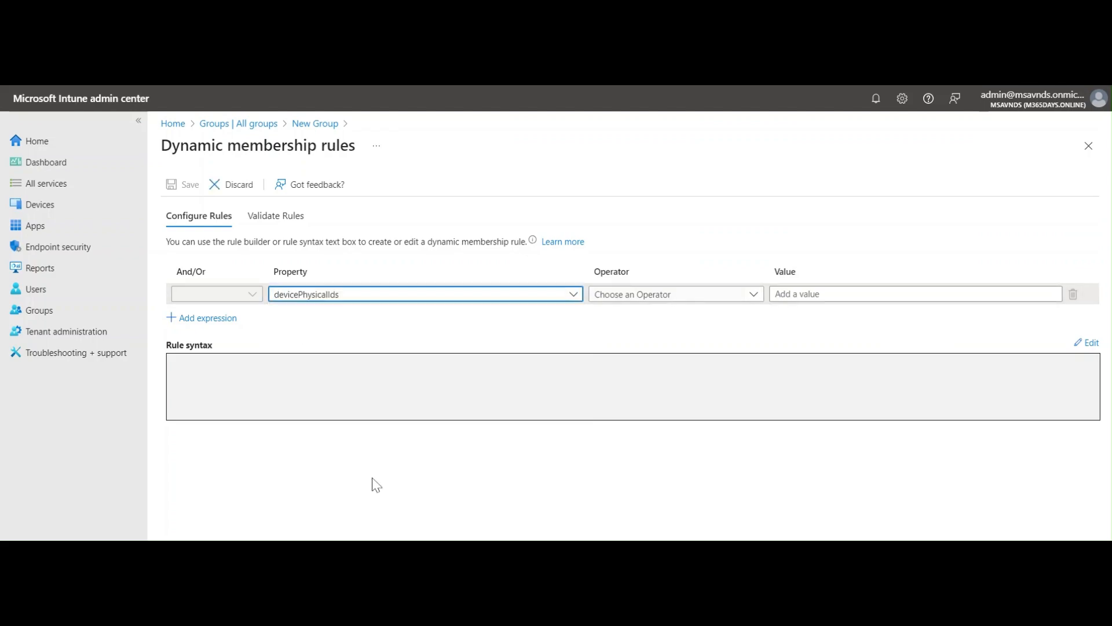
Set the devicePhysicalIds expression's operator to Any and its value to (_ -startsWith "[ZTDid]")).
left_click(632, 300)
scroll(666, 409, "down", 3)
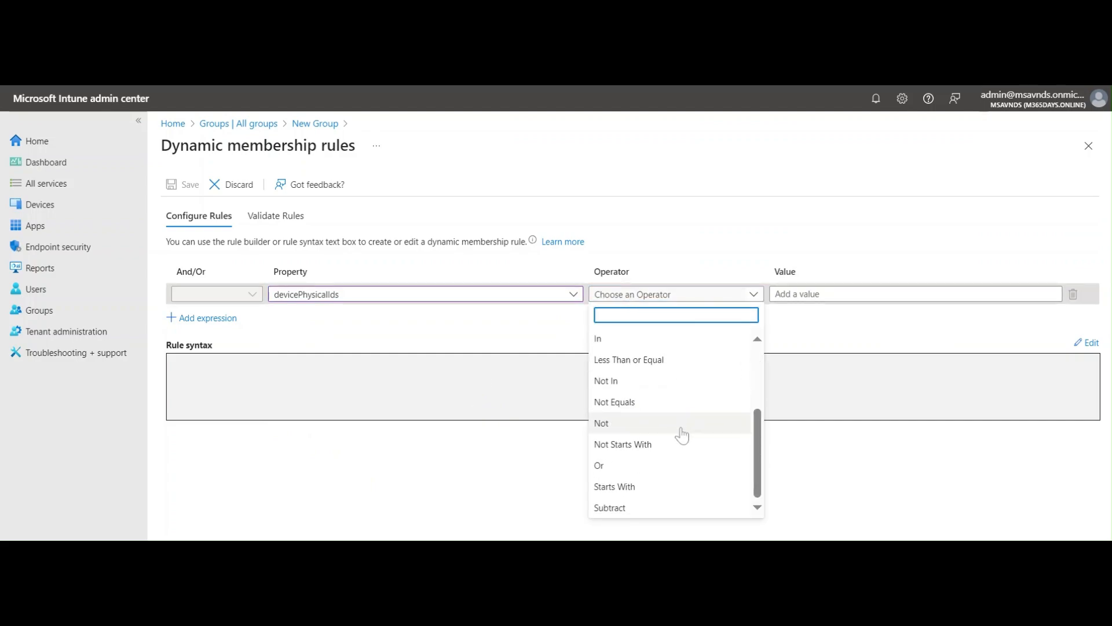
scroll(681, 434, "up", 5)
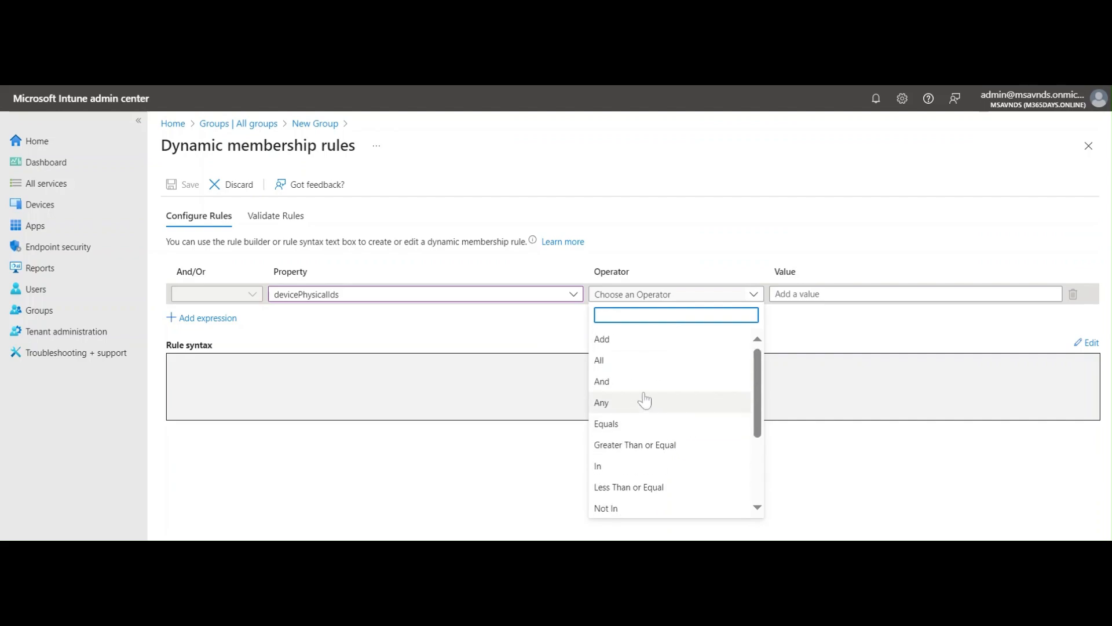
left_click(644, 401)
left_click(779, 293)
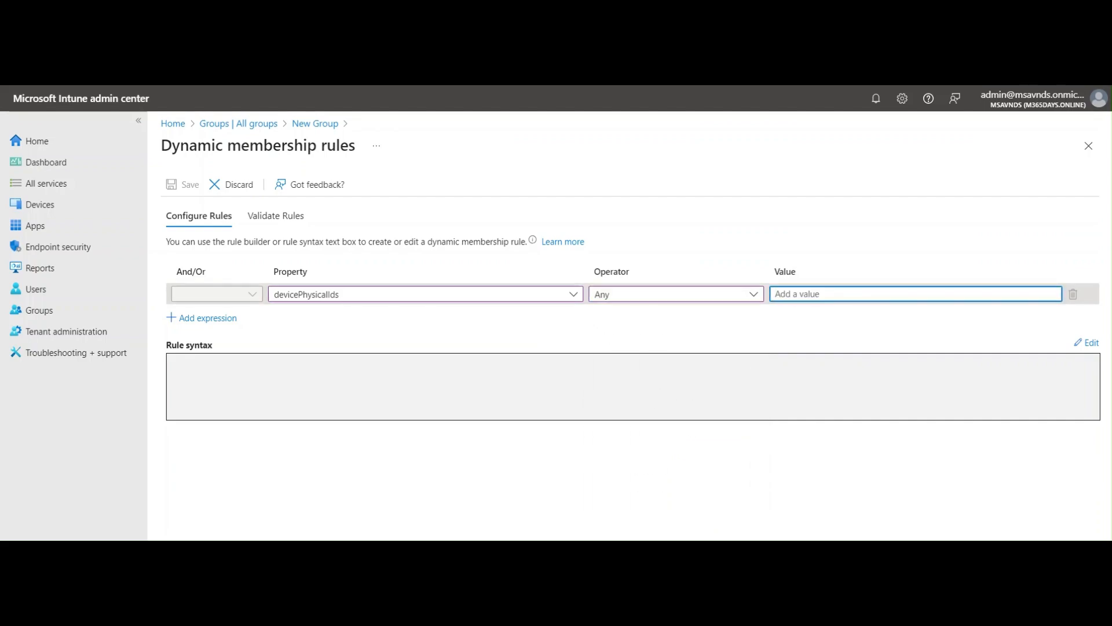
left_click(671, 378)
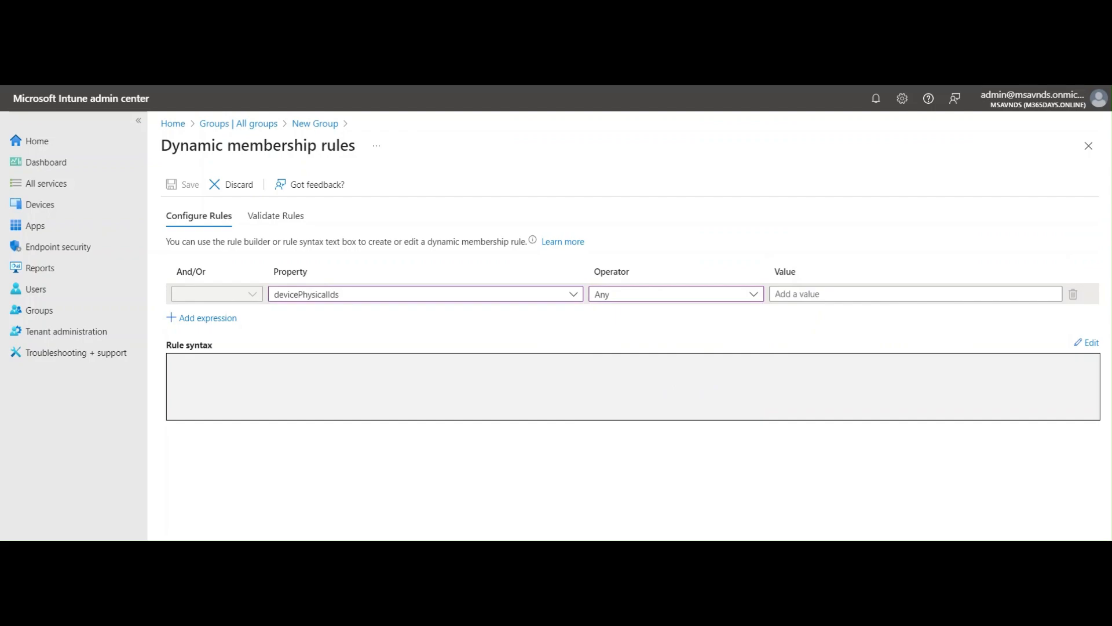
left_click(806, 293)
type("(_ -startsWith \"[ZTDid]\"))")
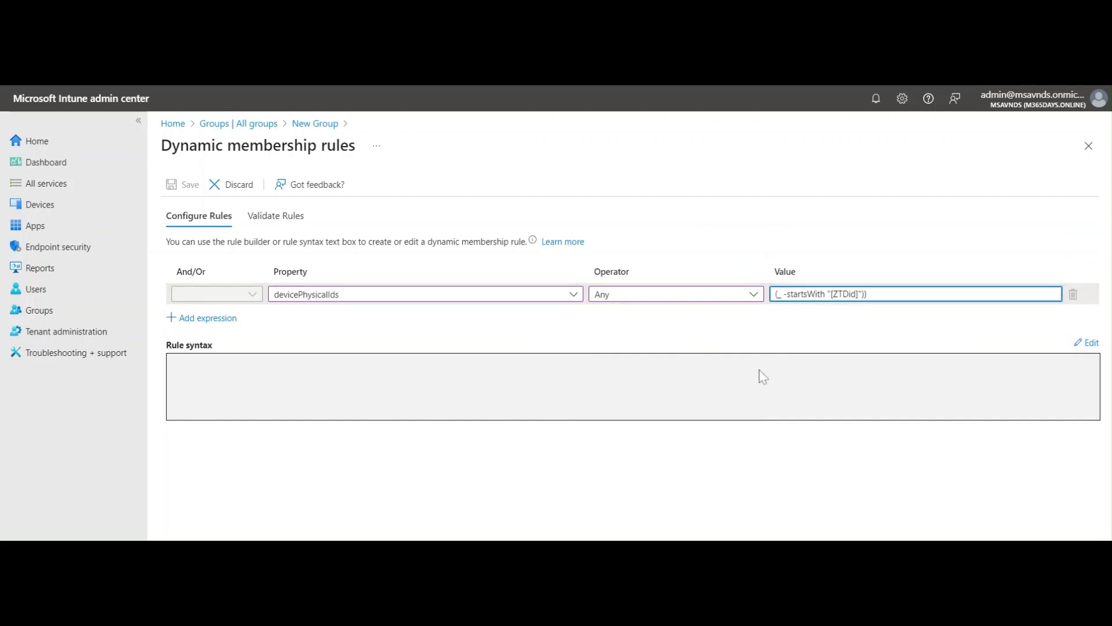
left_click(743, 391)
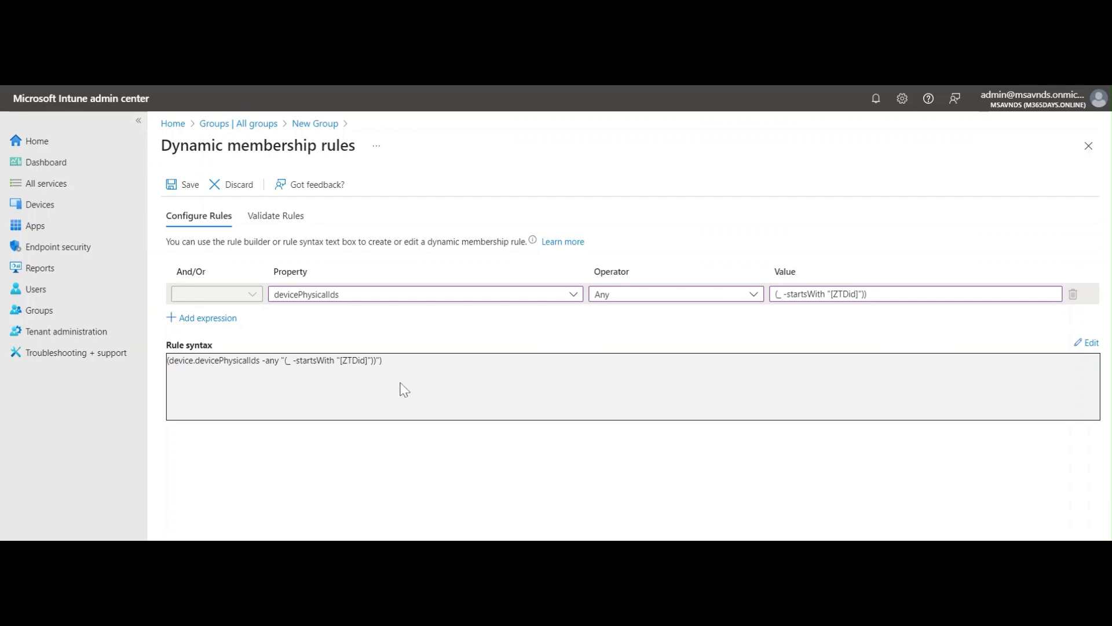
Examine the generated rule syntax, including its devicePhysicalIds property, any operator and startsWith [ZTDid] condition.
left_click_drag(400, 362, 168, 378)
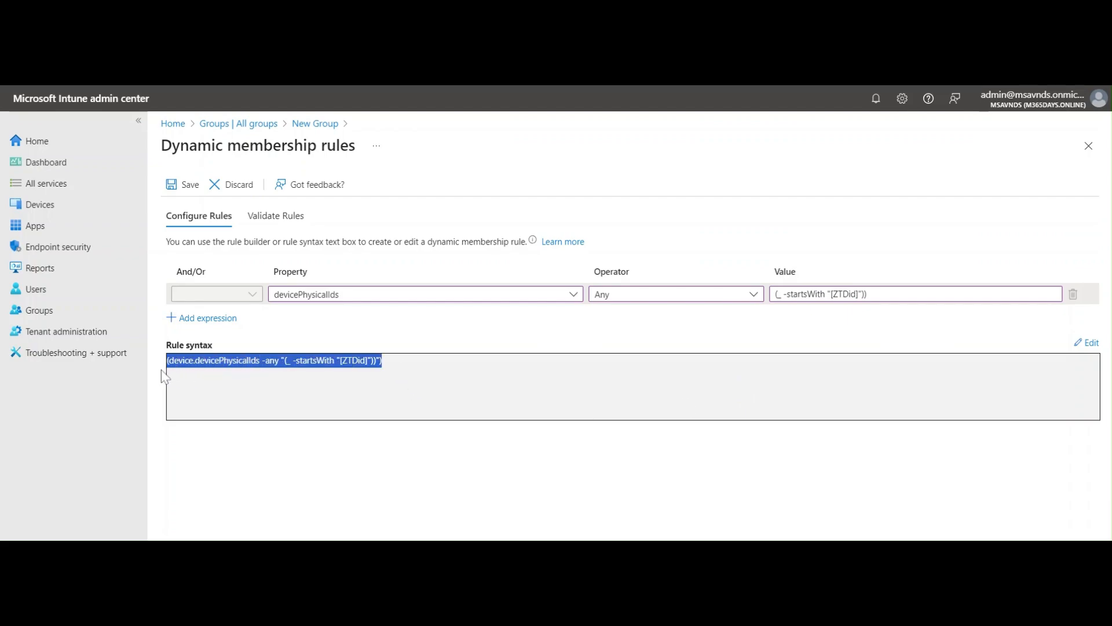
left_click(407, 379)
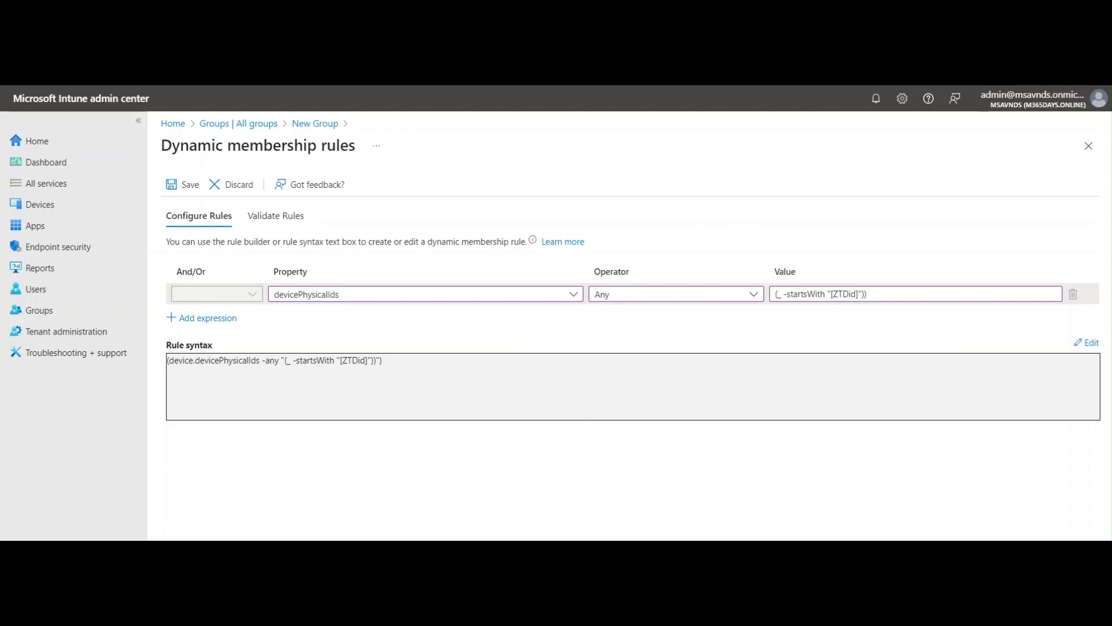
left_click_drag(195, 360, 262, 362)
left_click(345, 387)
double_click(290, 360)
left_click_drag(290, 360, 358, 361)
left_click(432, 390)
left_click(399, 371)
left_click(425, 382)
left_click_drag(394, 362, 284, 360)
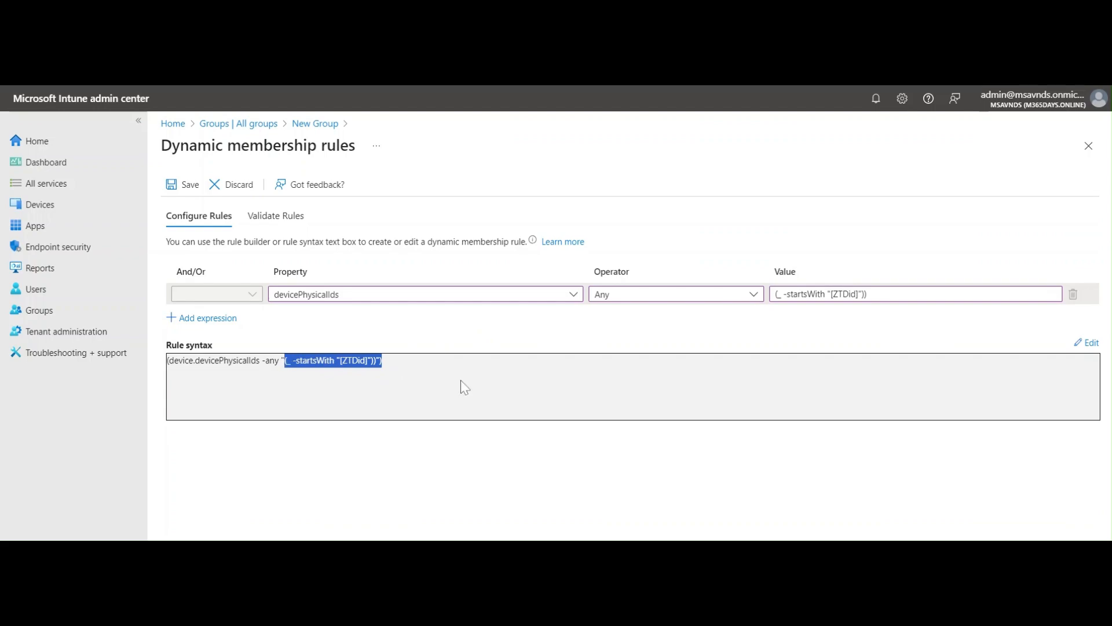
left_click(407, 389)
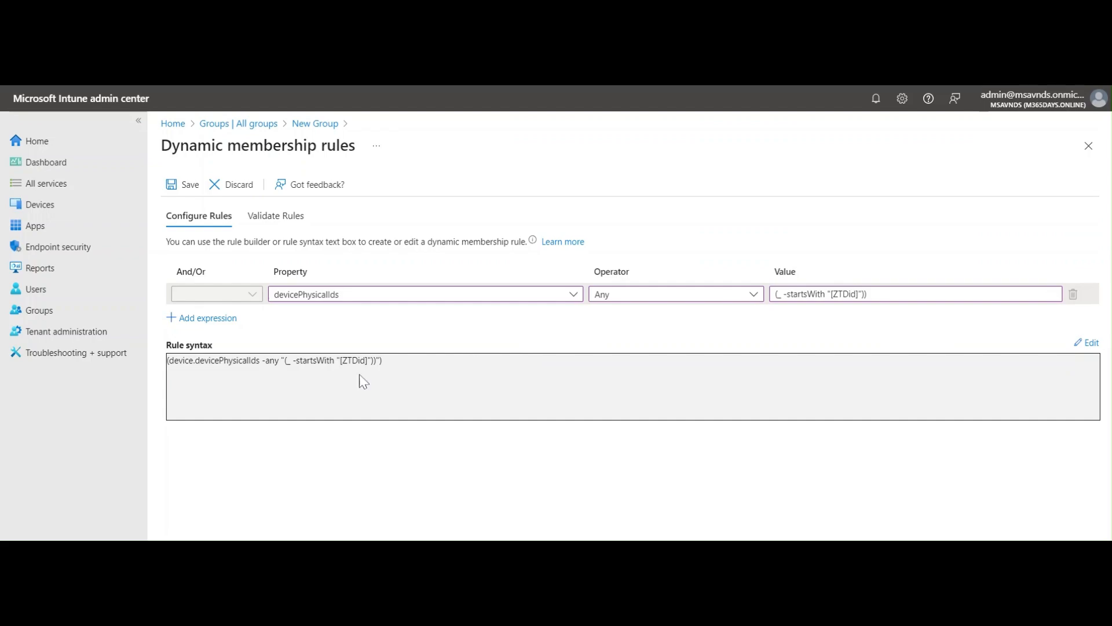
left_click_drag(417, 367, 189, 372)
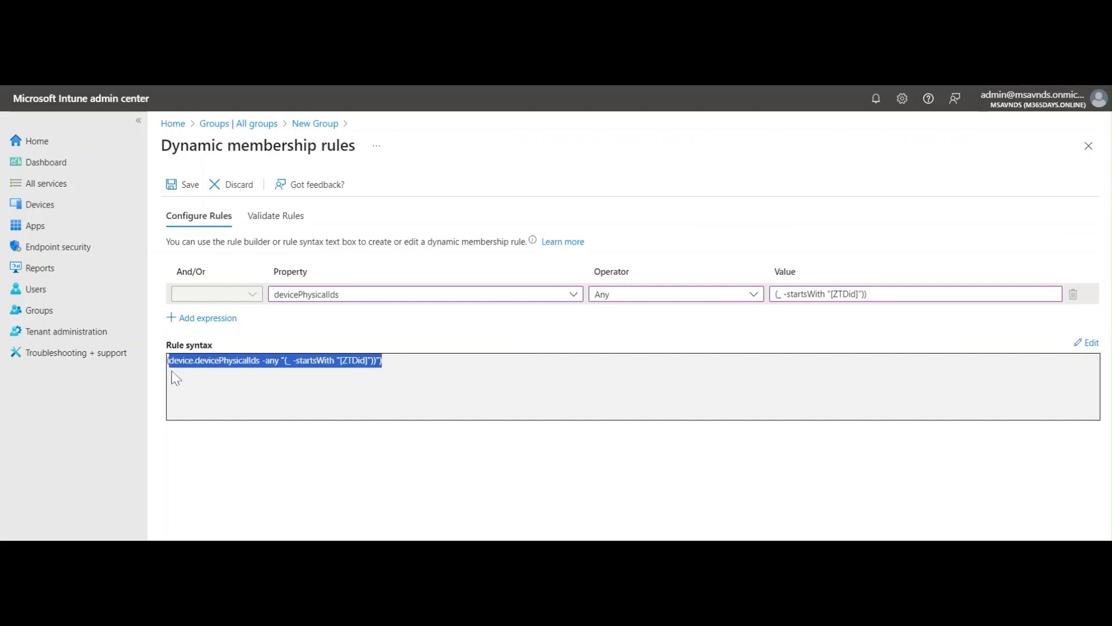
left_click(399, 382)
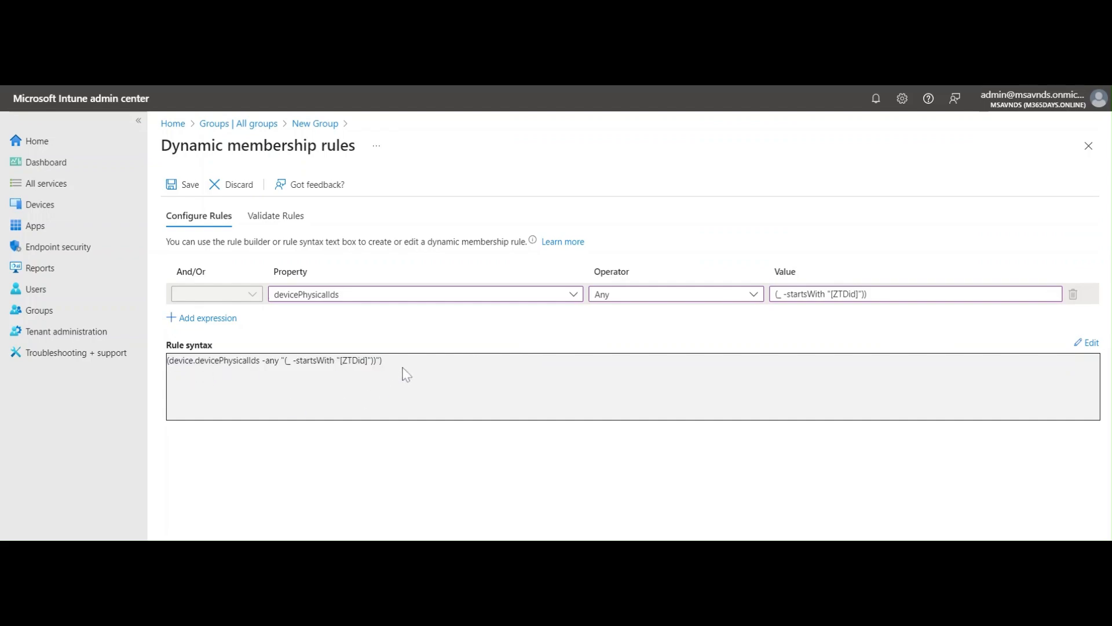
left_click_drag(390, 369, 183, 376)
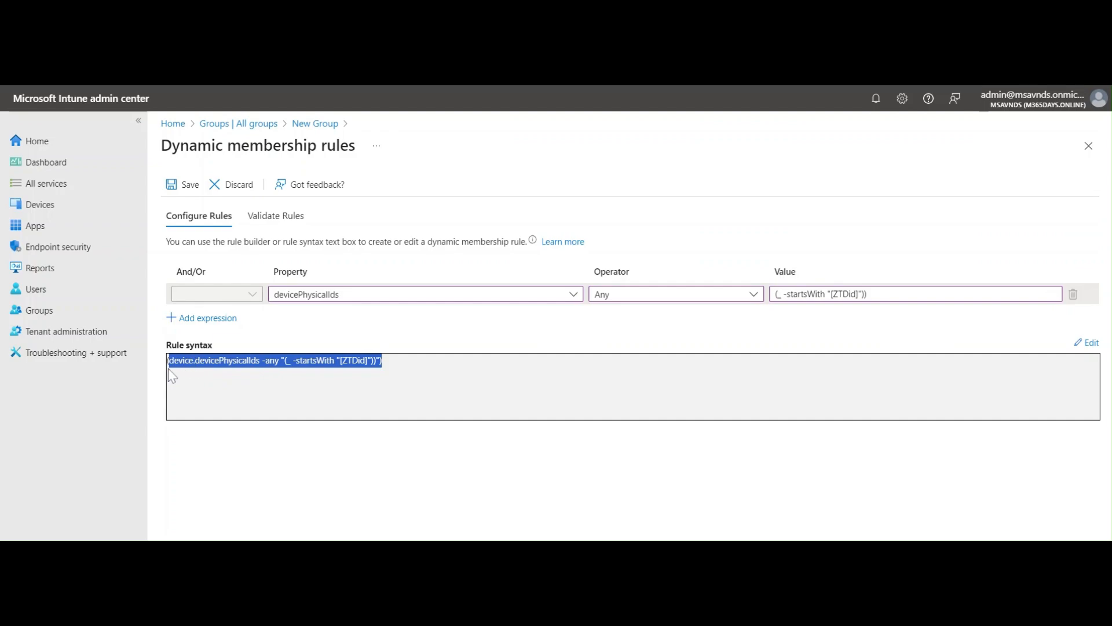
left_click(430, 385)
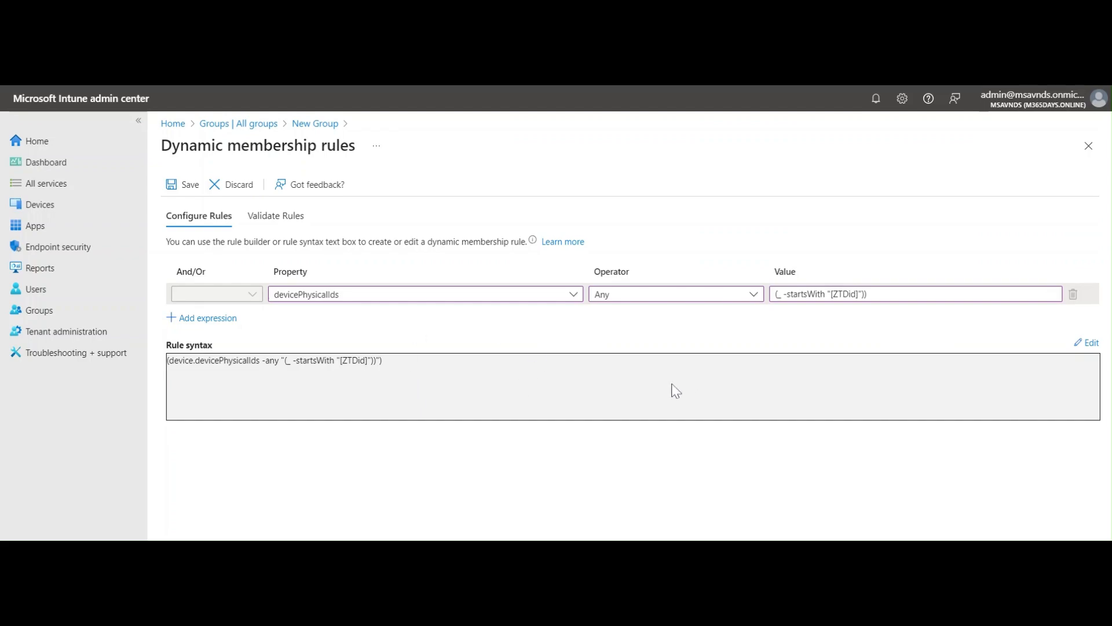
left_click_drag(439, 375, 167, 374)
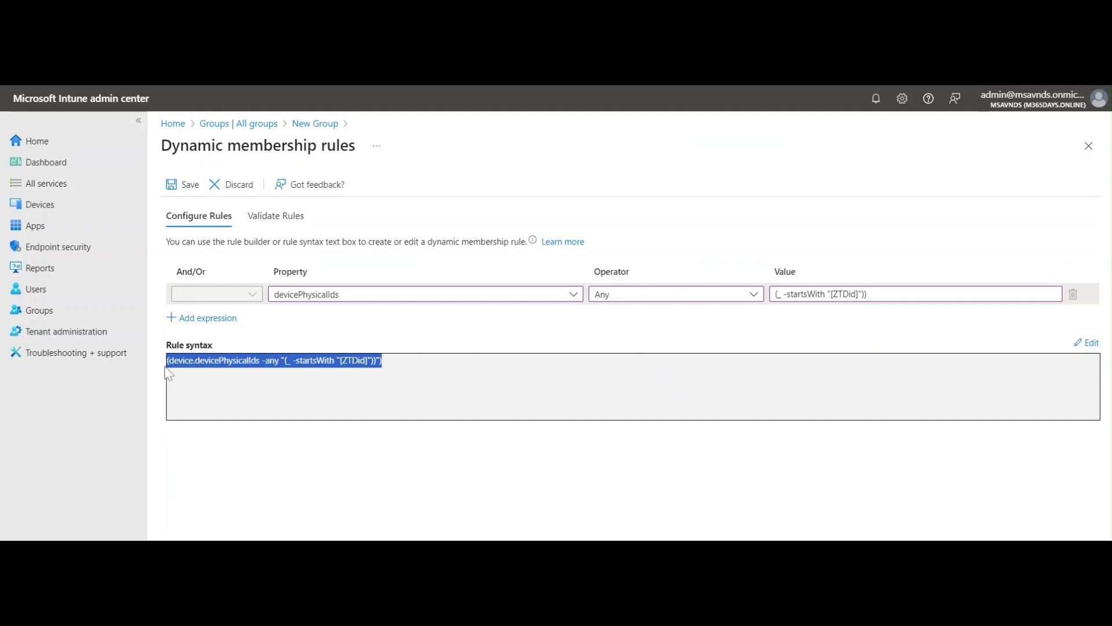
Review the generated rule syntax and both example rules shown in its syntax editor, leaving the rule unedited.
left_click_drag(497, 393, 174, 368)
left_click_drag(388, 364, 165, 362)
left_click(545, 380)
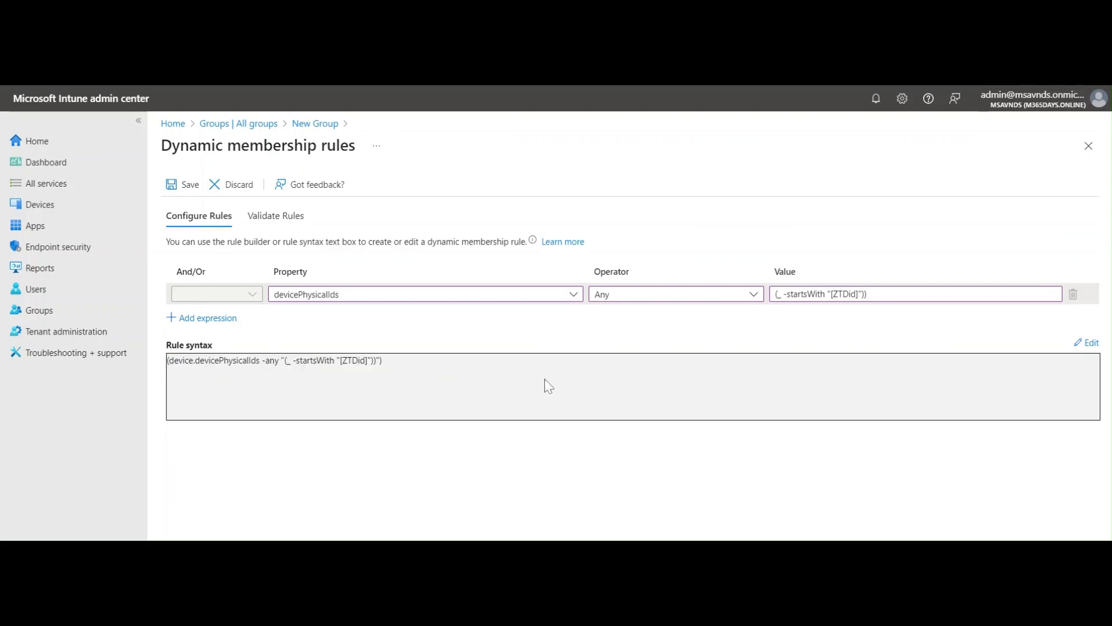
left_click(1091, 344)
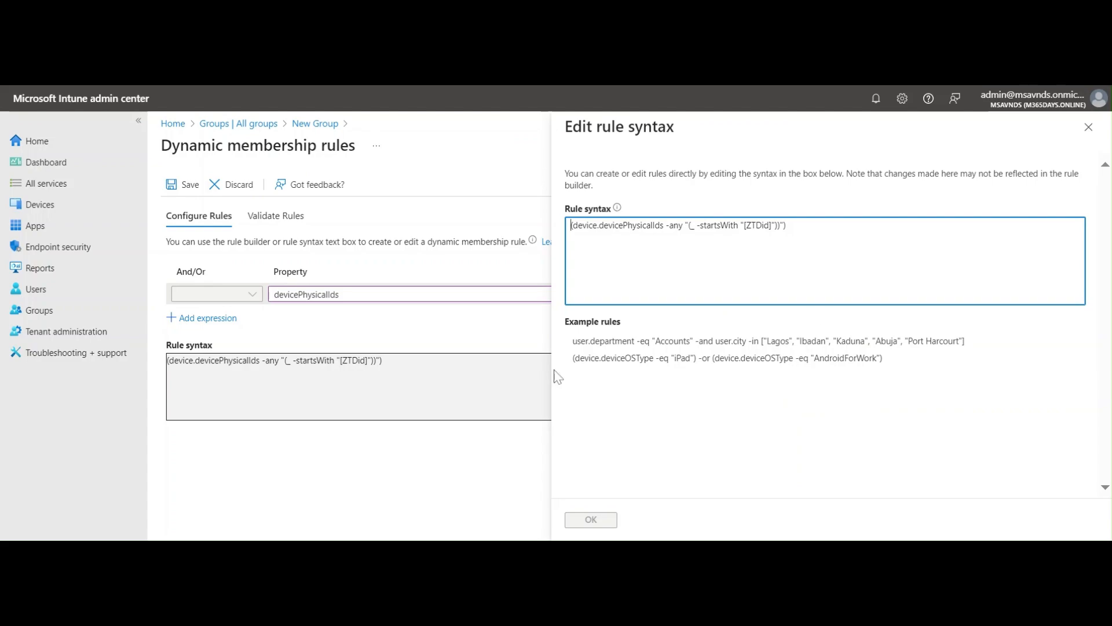
left_click_drag(573, 342, 977, 350)
left_click(618, 362)
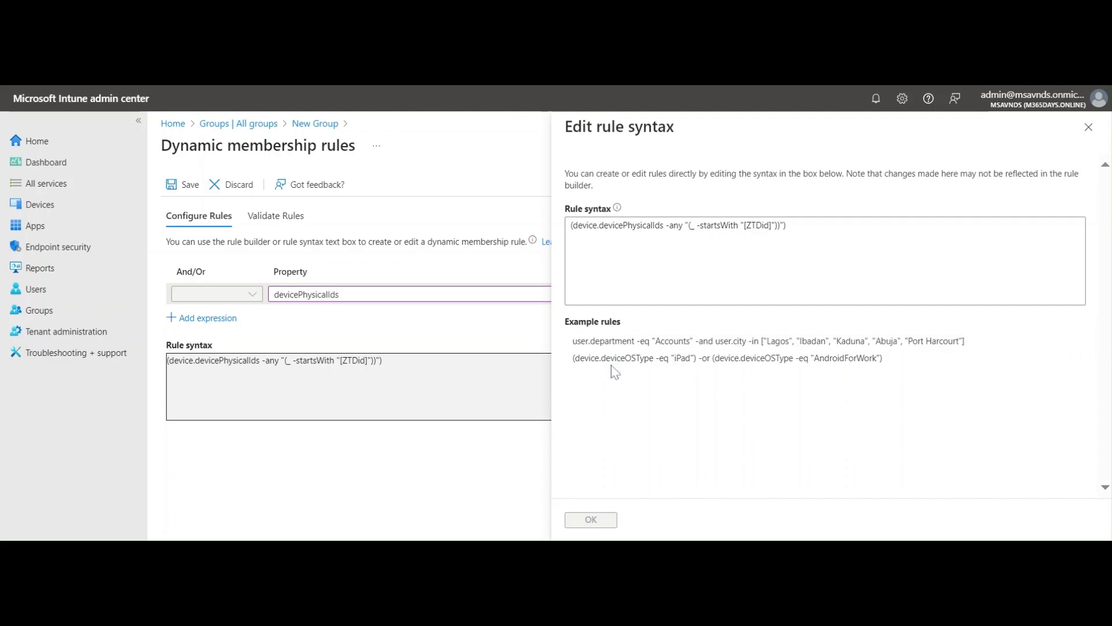
left_click_drag(573, 358, 877, 359)
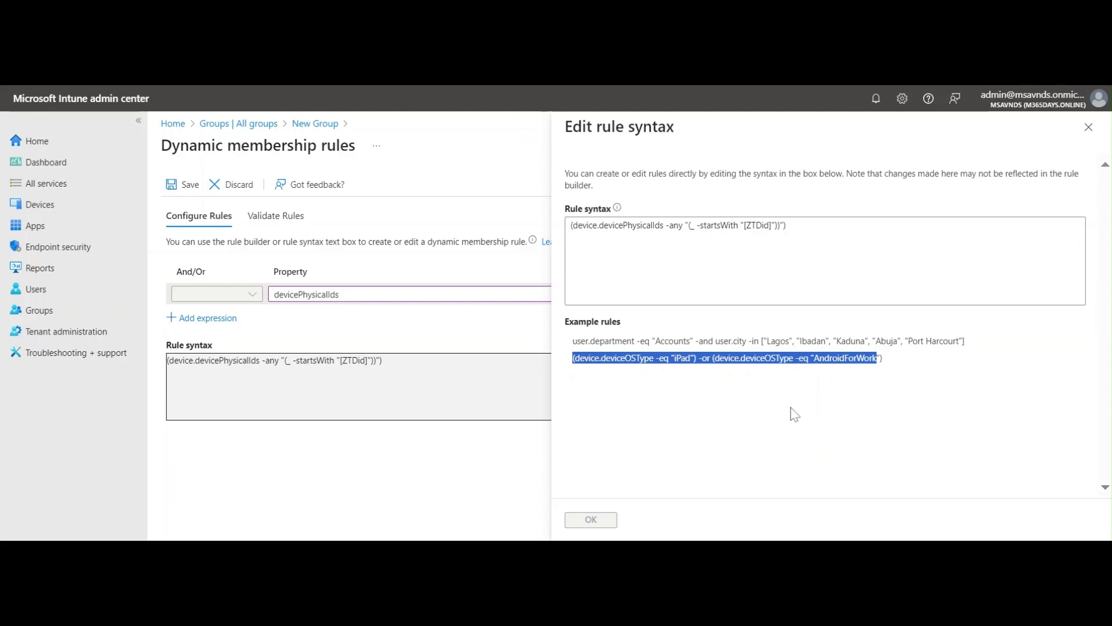
left_click(756, 357)
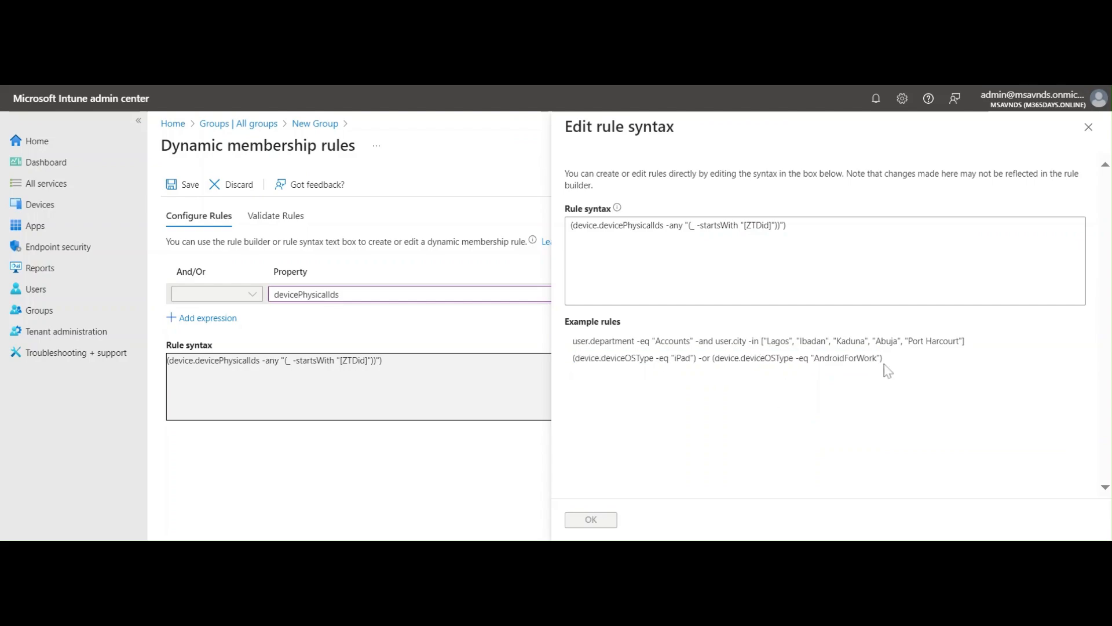
left_click_drag(885, 360, 577, 342)
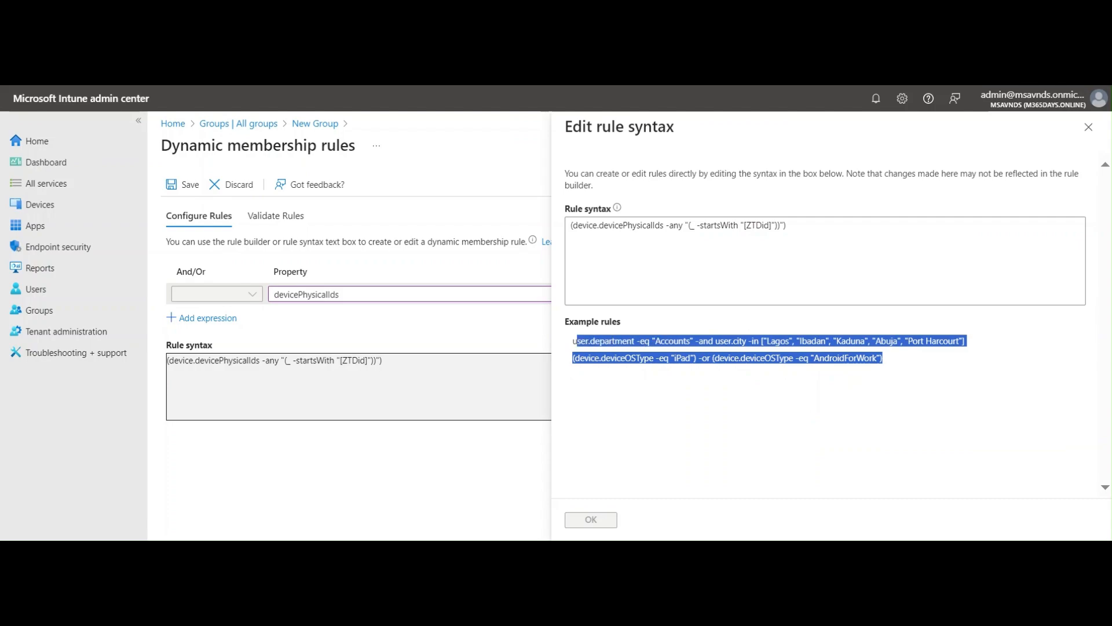
left_click(694, 398)
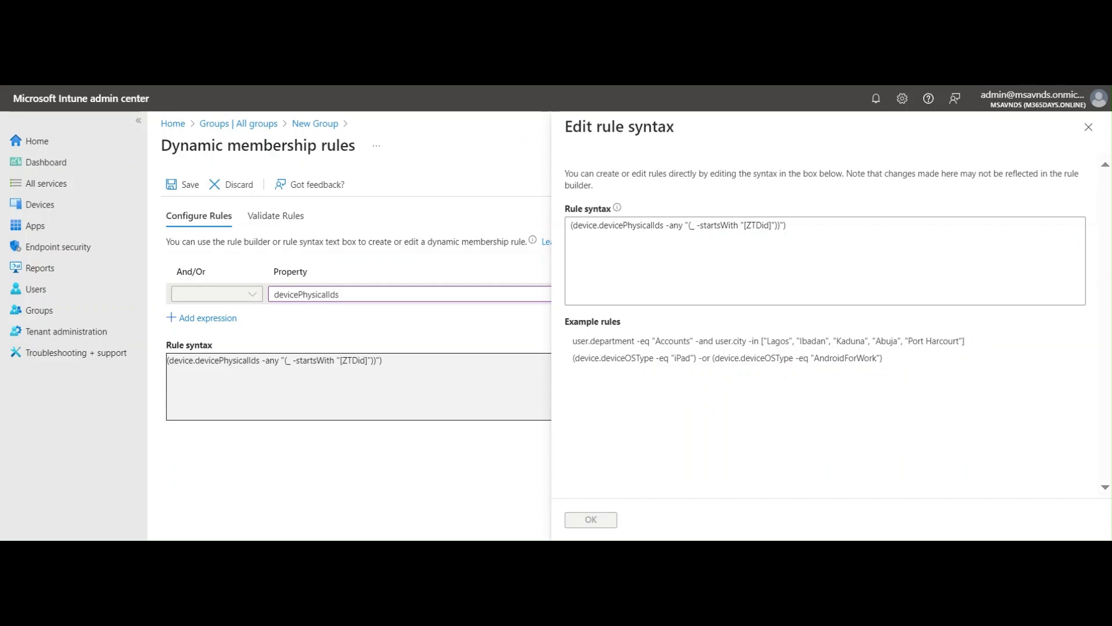
left_click(1087, 128)
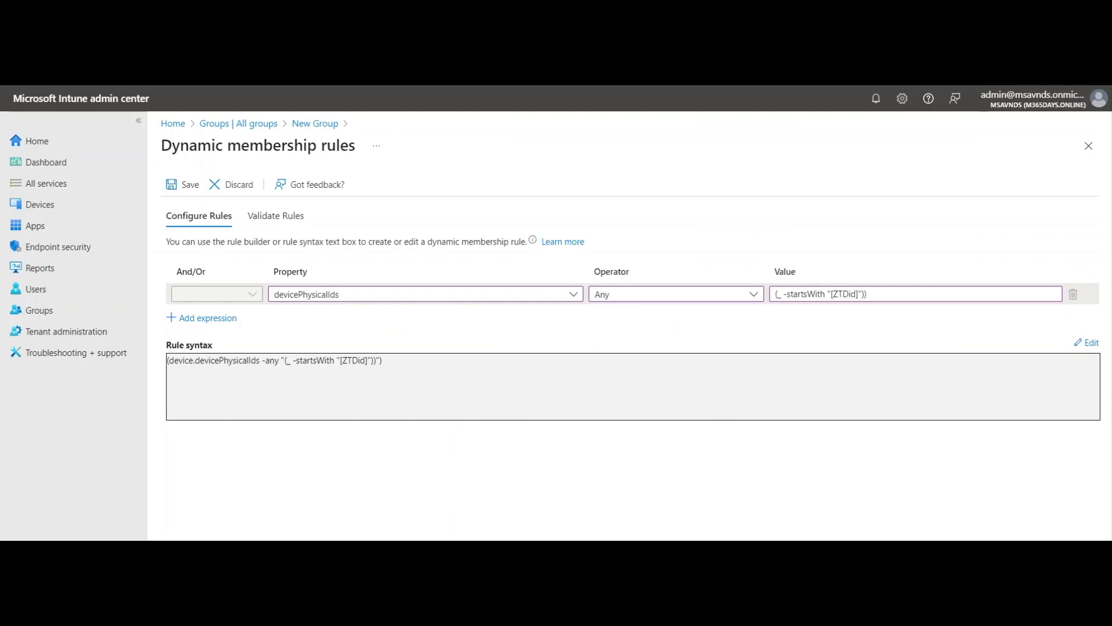
Look over the rule validation page, including its device picker, status legend and rule syntax.
left_click(275, 226)
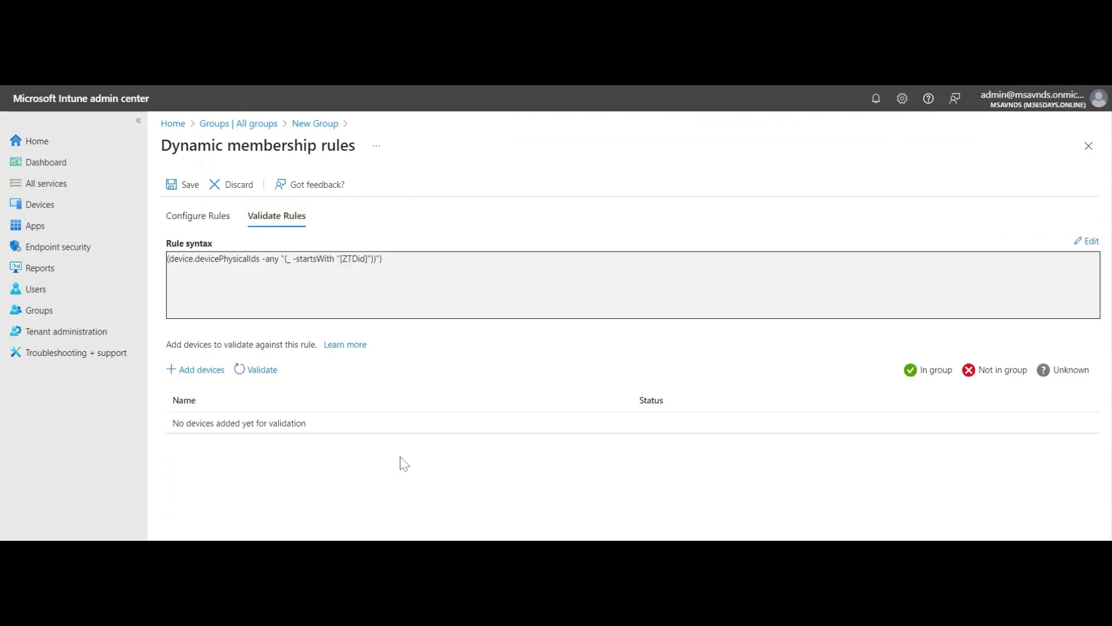
left_click(212, 373)
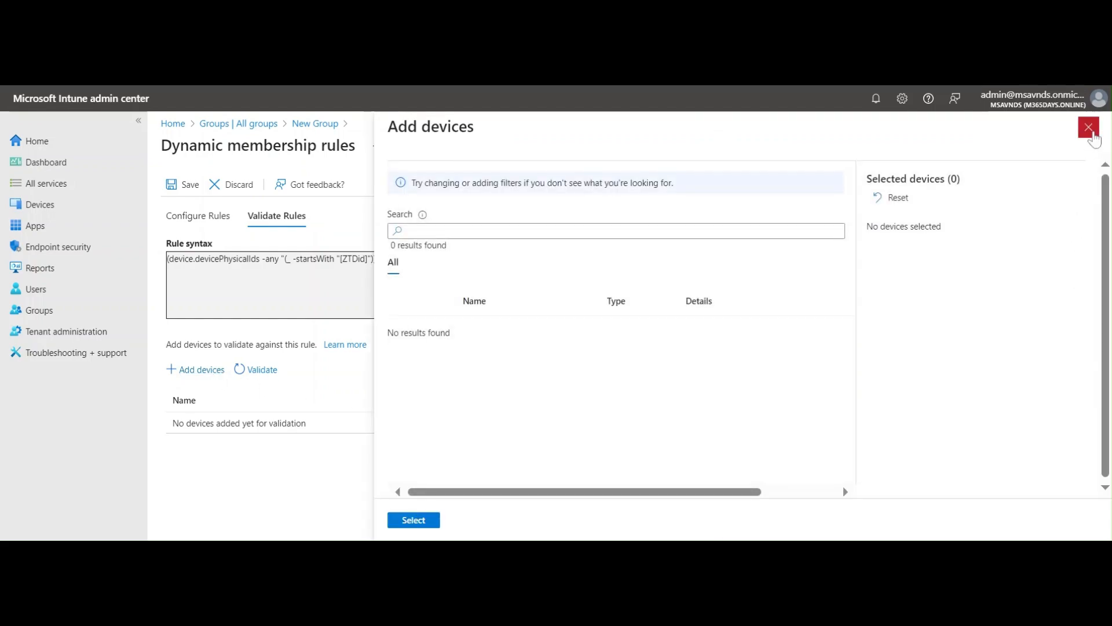
left_click(1088, 127)
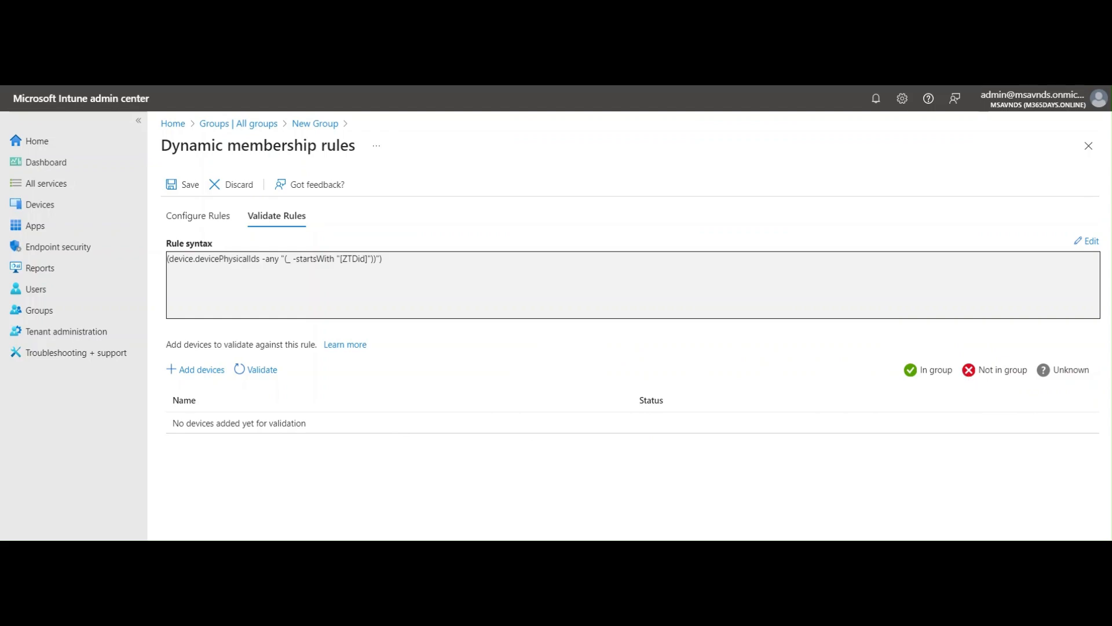
left_click_drag(1053, 370, 1080, 370)
left_click(803, 366)
left_click_drag(454, 277, 181, 283)
left_click(482, 282)
Add the listed device to validate against the rule and view its validation details.
left_click(186, 370)
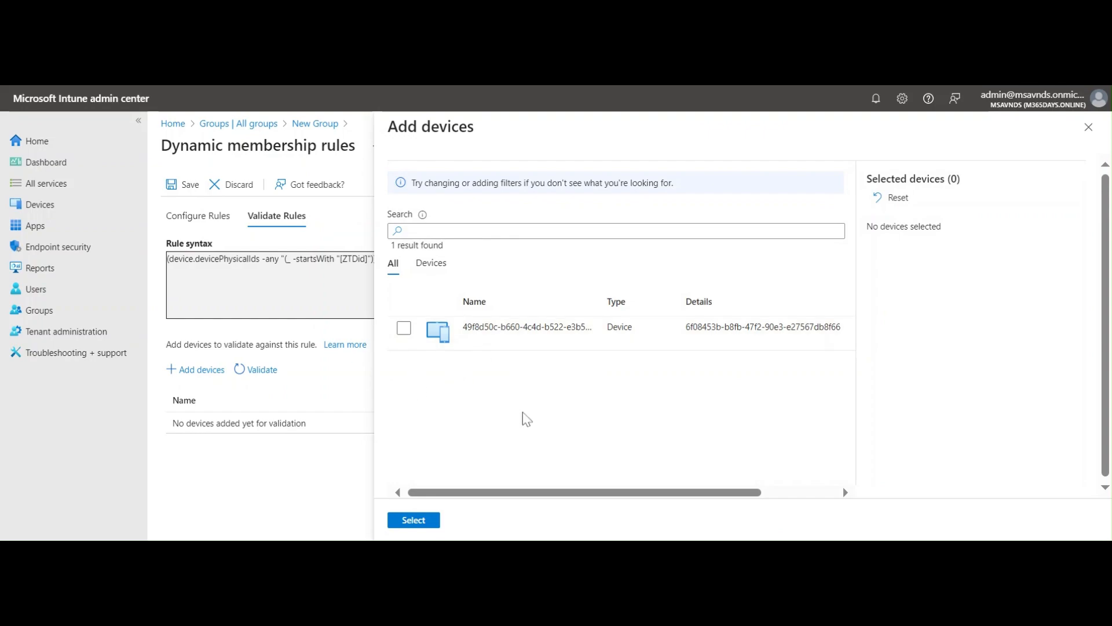
left_click(406, 331)
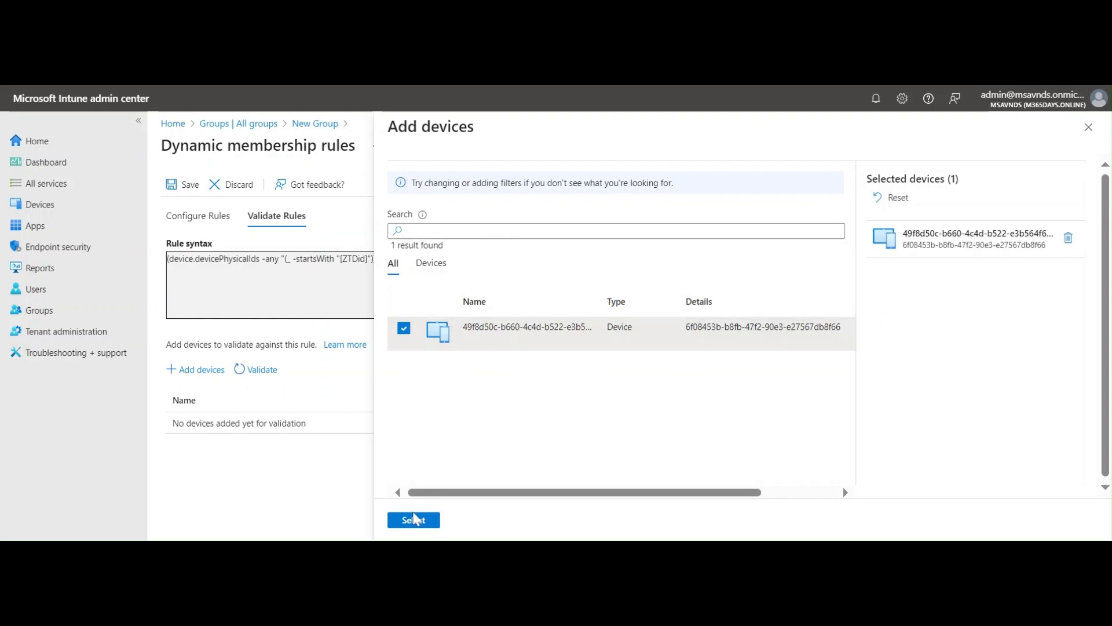
left_click(413, 520)
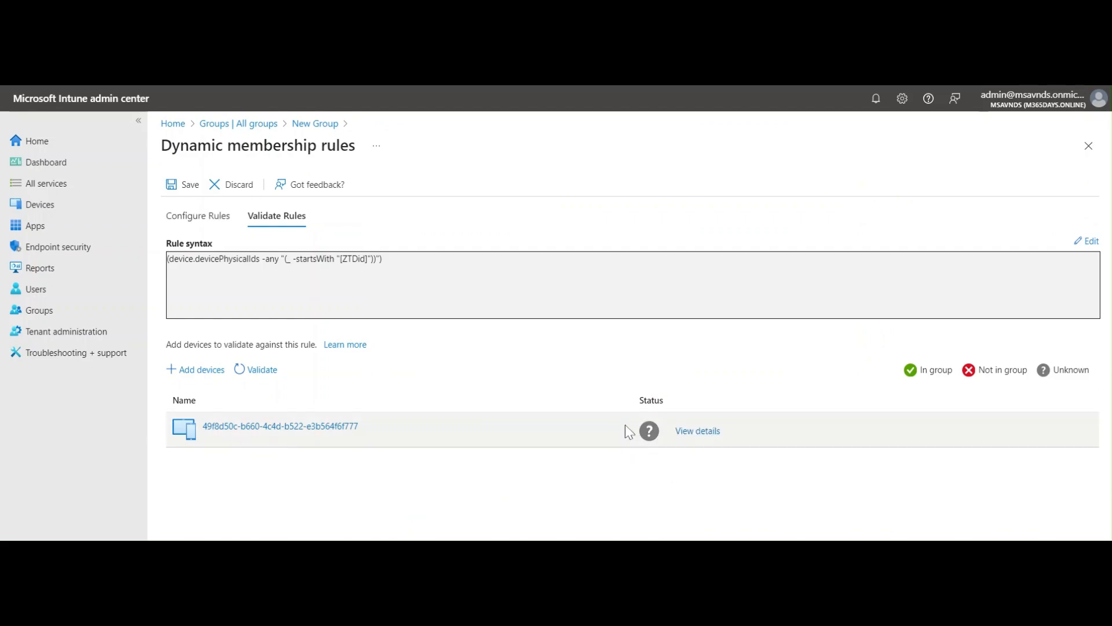
left_click(693, 439)
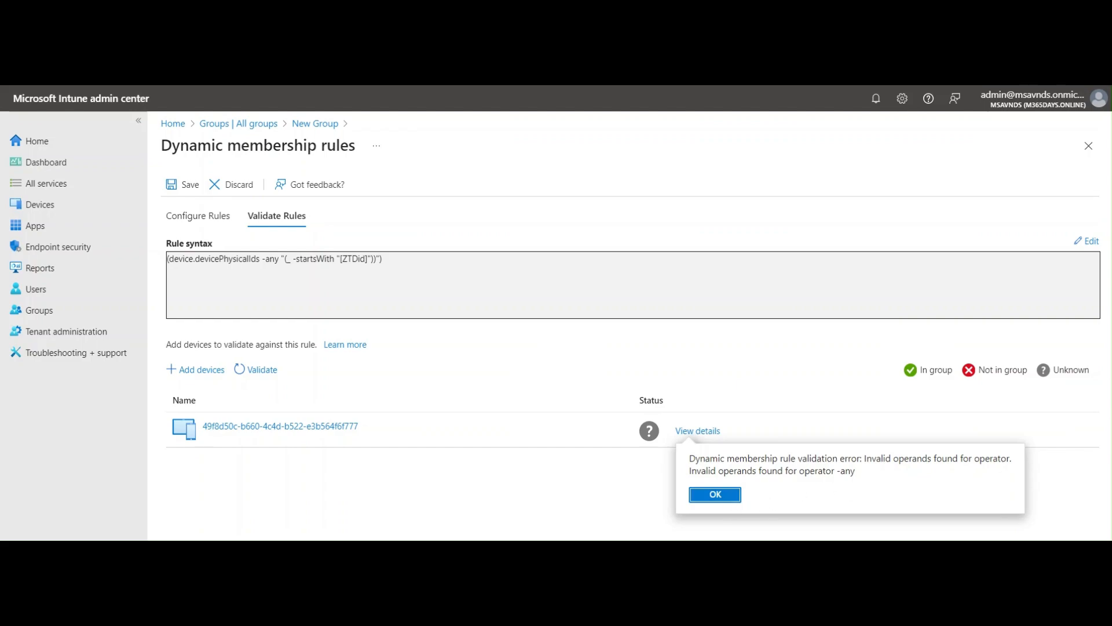
left_click(712, 494)
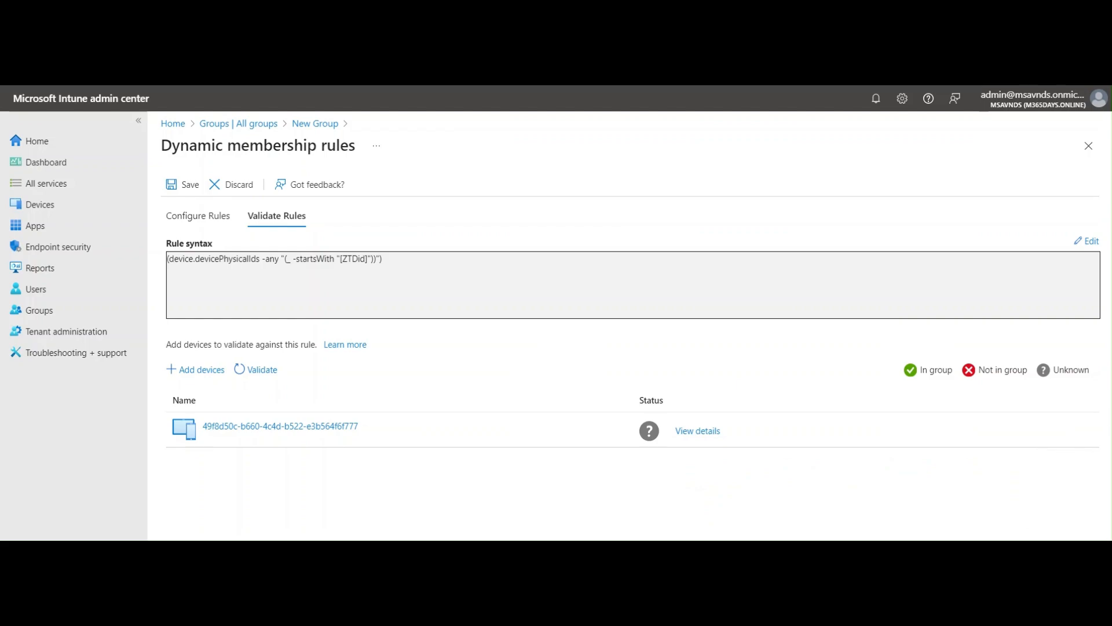
Recheck the devicePhysicalIds rule syntax on the validation page and in the rule configuration.
left_click_drag(433, 262, 167, 268)
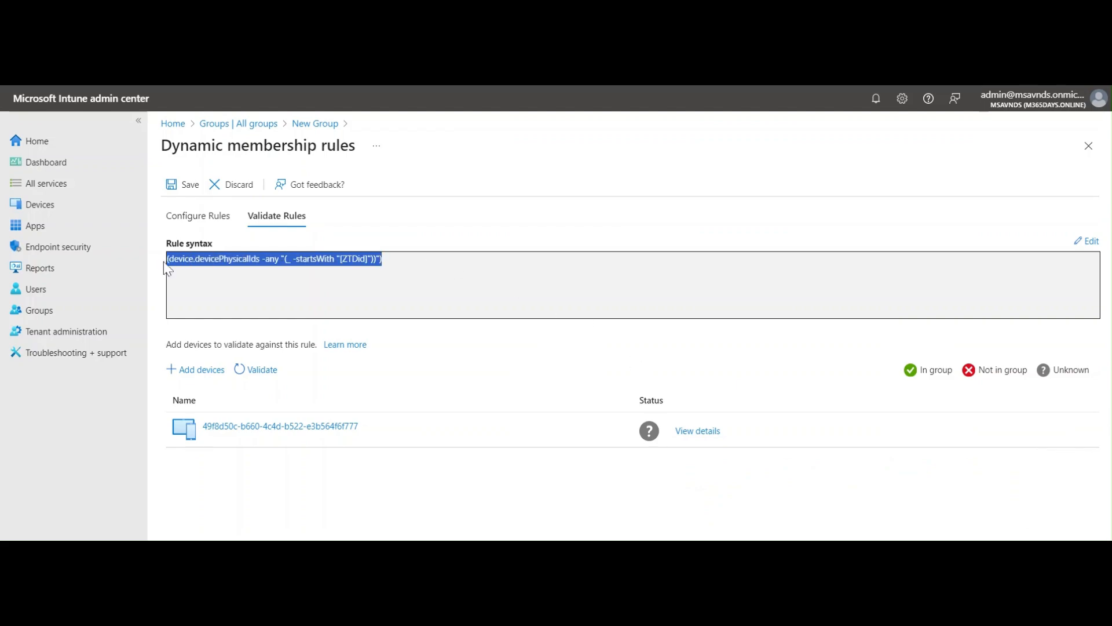
left_click(421, 288)
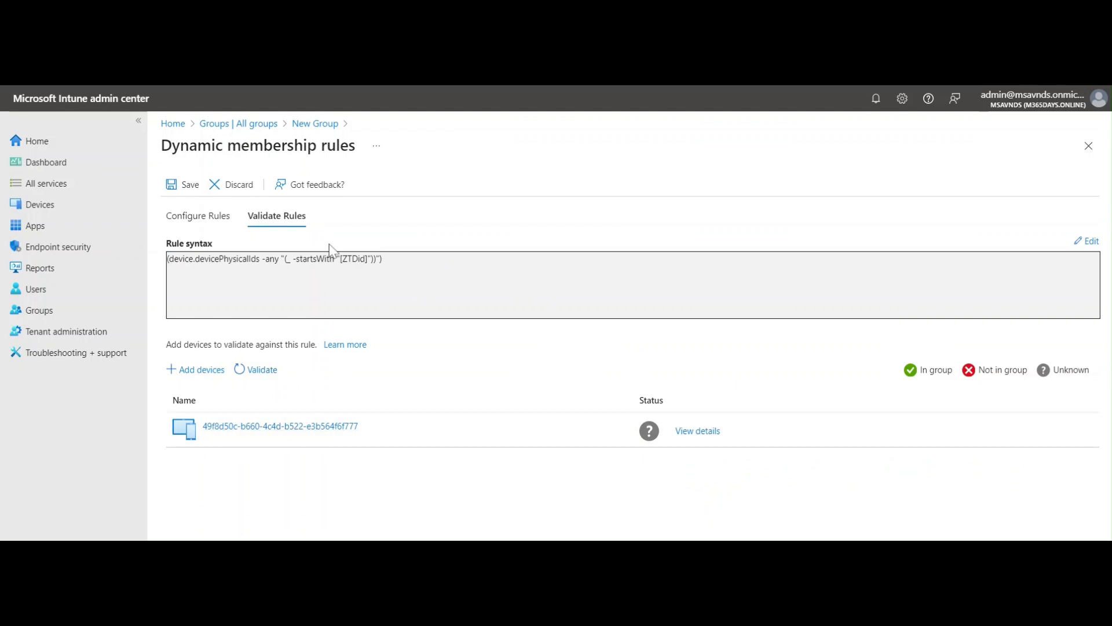
left_click(224, 226)
left_click_drag(405, 364, 169, 361)
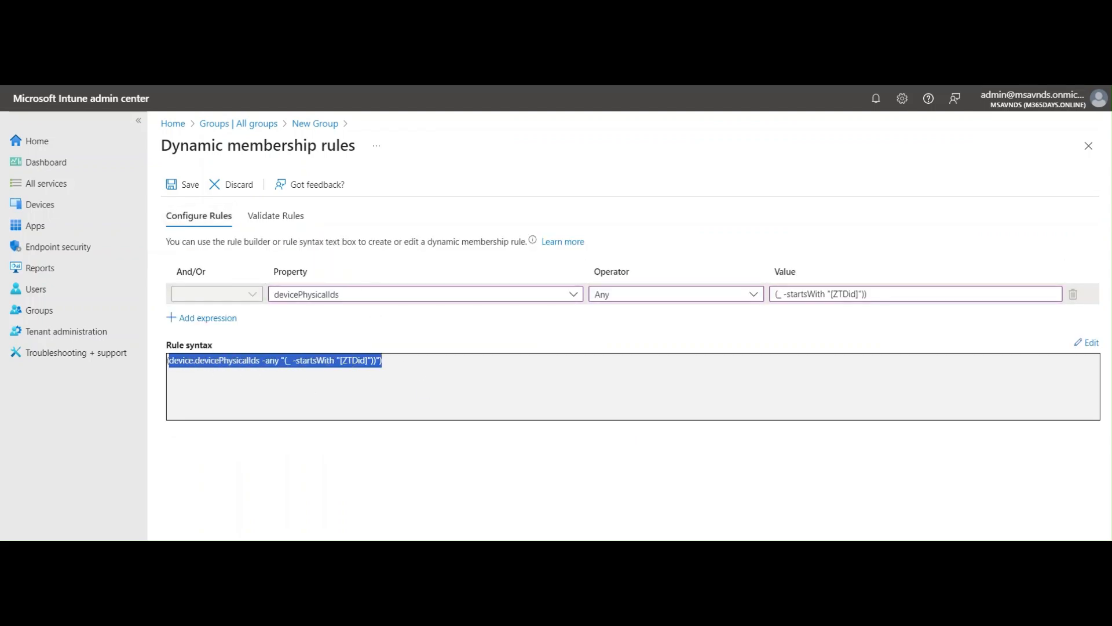
left_click(421, 387)
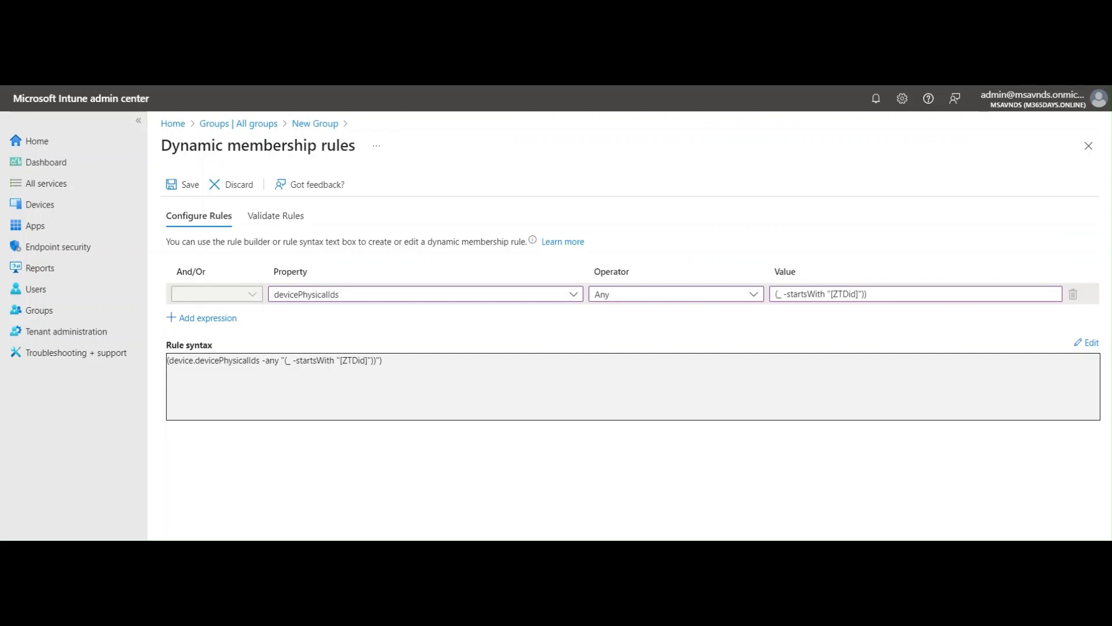
Add a second rule below the ZTDid rule matching any devicePhysicalIds equal to an [OrderID] value, and review its parts.
left_click(1086, 343)
left_click(787, 226)
key("Return")
key("Return")
key("ctrl+v")
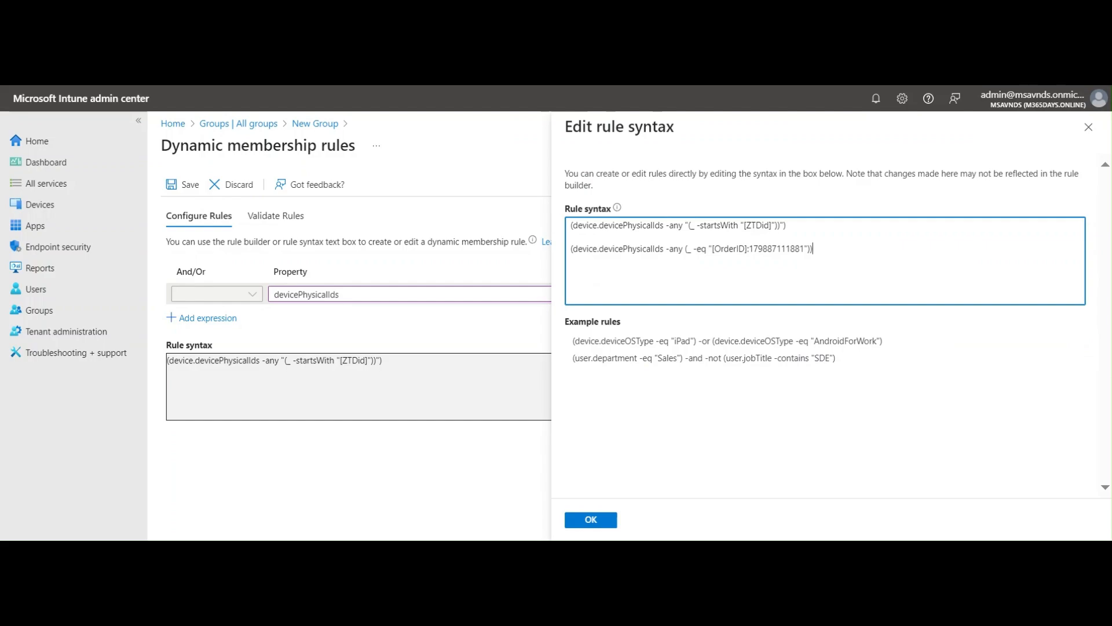
left_click_drag(685, 249, 570, 249)
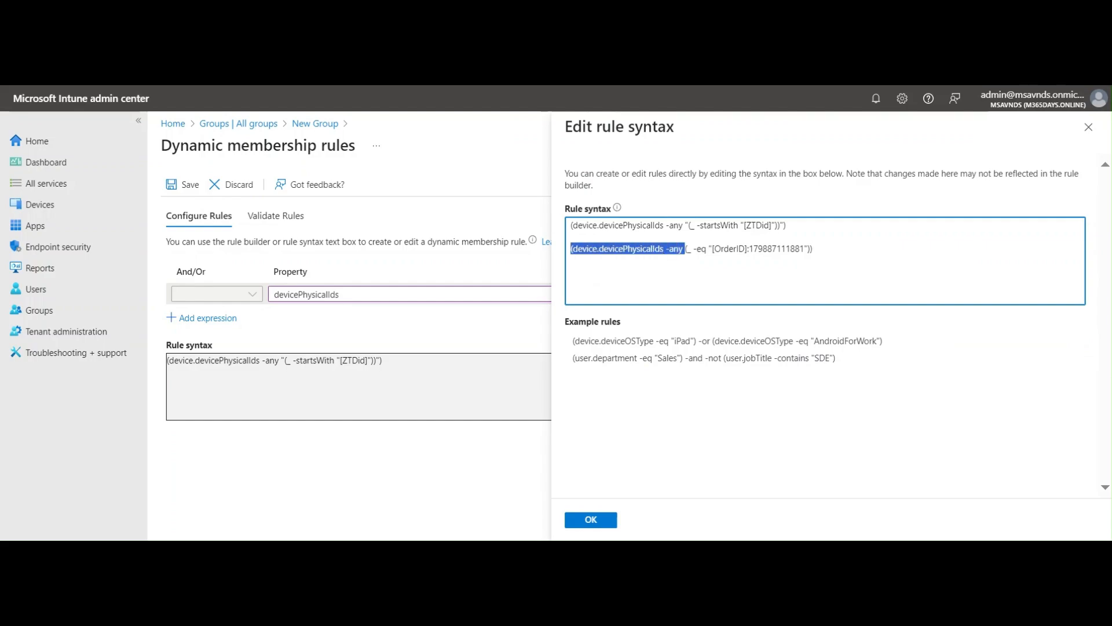
left_click(724, 248)
left_click_drag(712, 249, 795, 249)
key("ctrl+z")
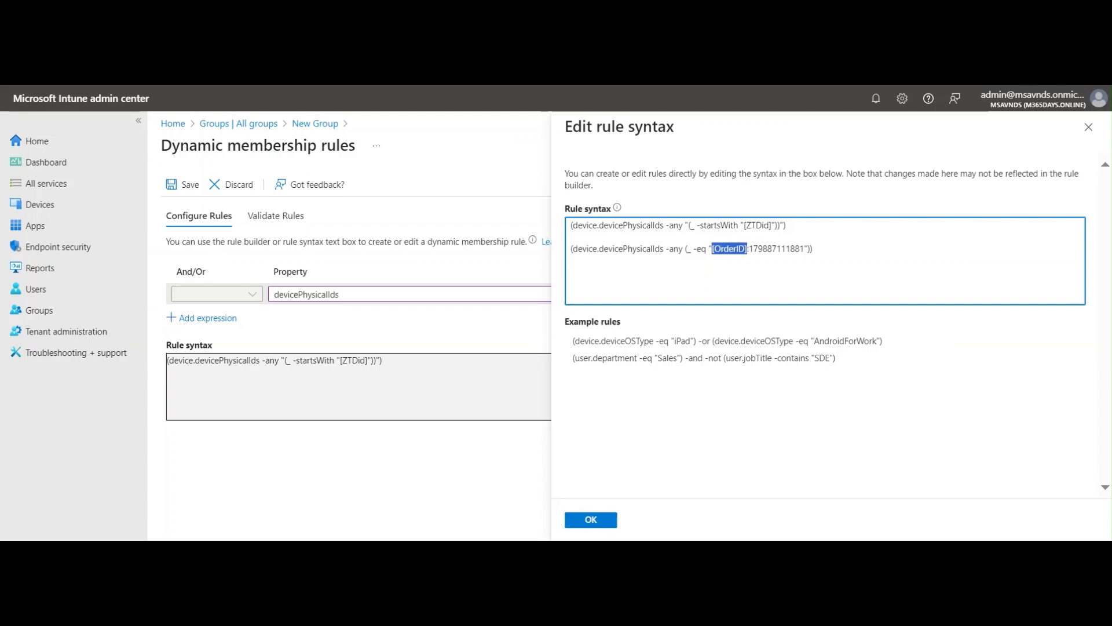
left_click(762, 249)
left_click_drag(749, 249, 804, 249)
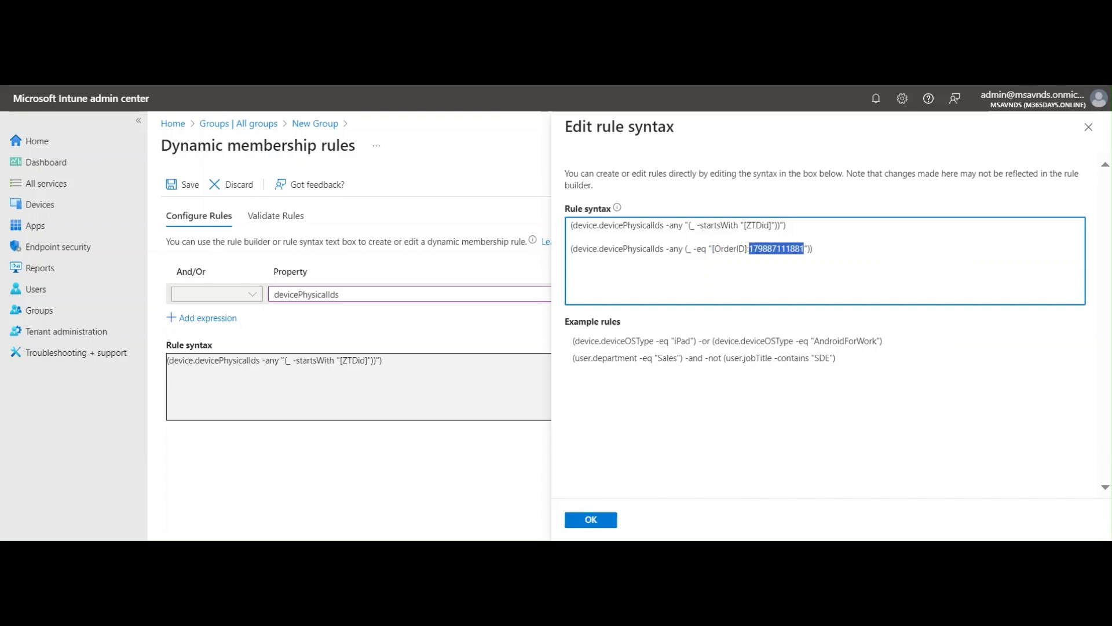
Add a third rule below the OrderID rule matching any devicePhysicalIds equal to a [PurchaseOrderId] value.
left_click(813, 249)
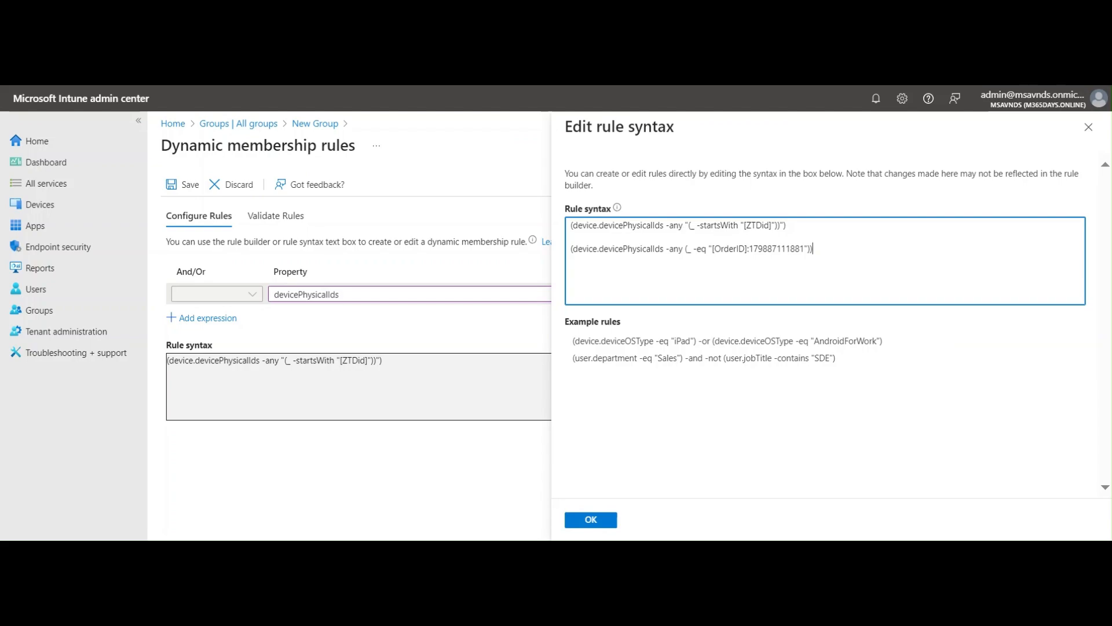
key("Return")
left_click(878, 87)
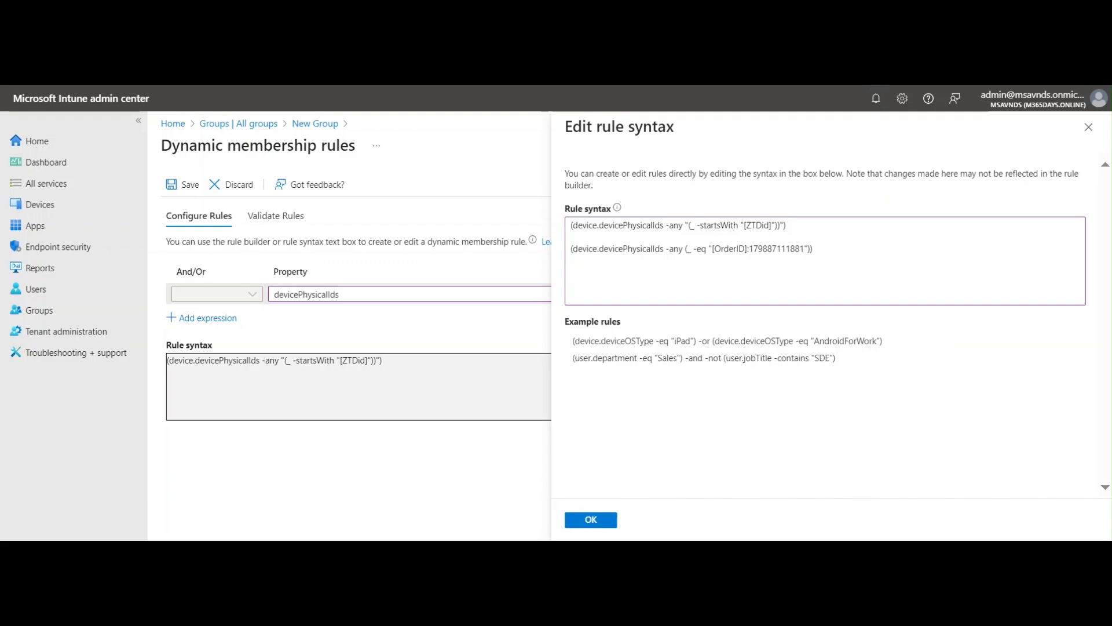
left_click(572, 272)
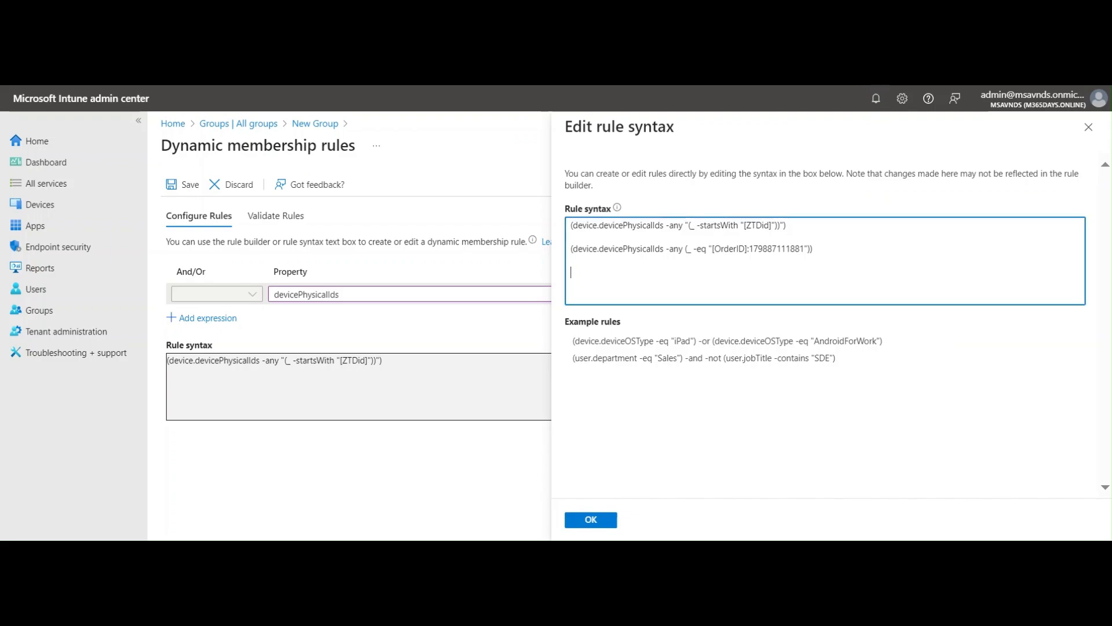
key("ctrl+v")
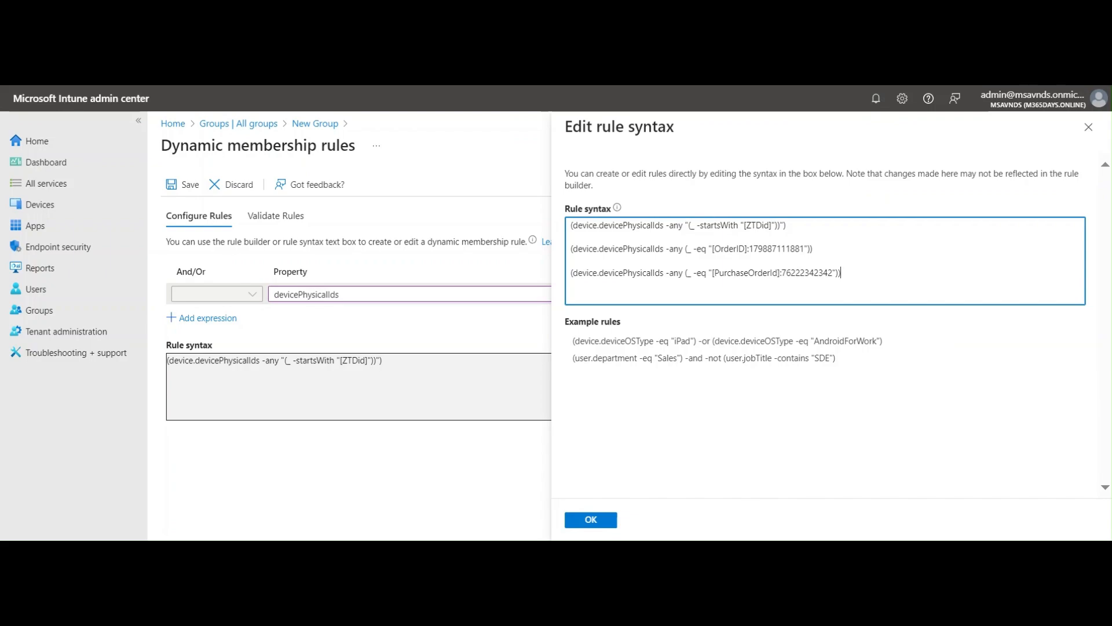
Examine the PurchaseOrderId rule and compare it with the OrderID rule in the rule syntax.
left_click_drag(571, 273, 836, 272)
left_click(687, 273)
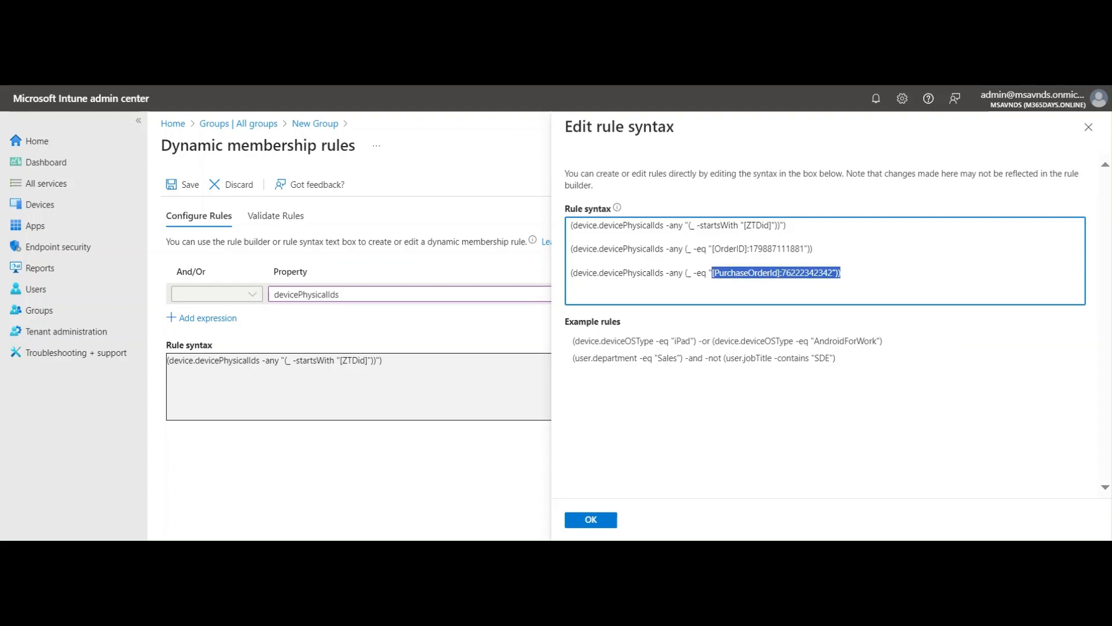
left_click(841, 273)
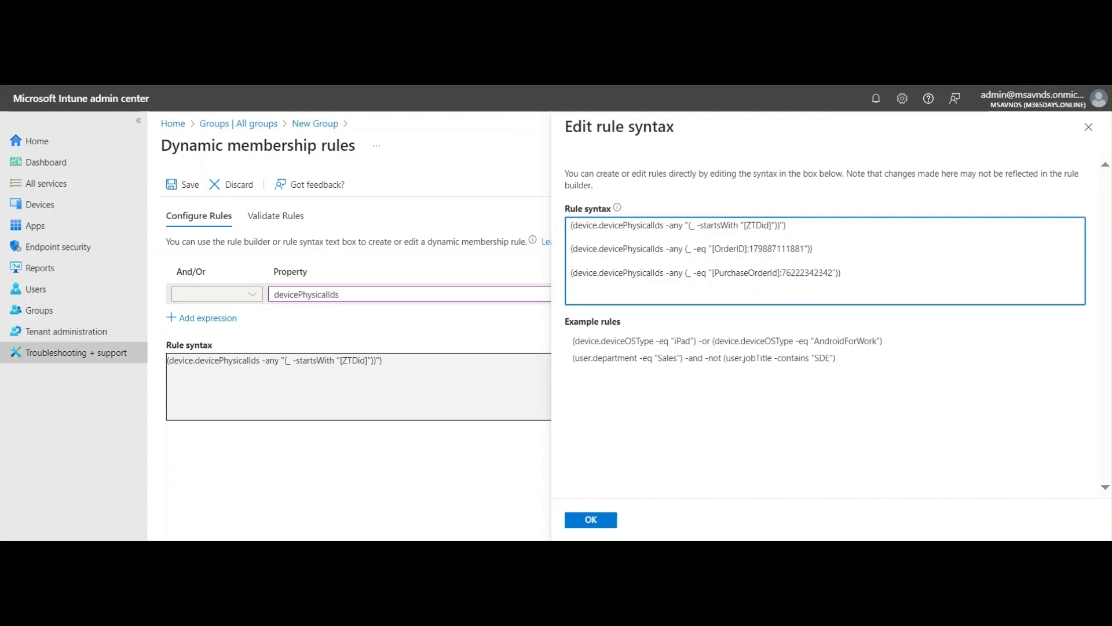
left_click(81, 97)
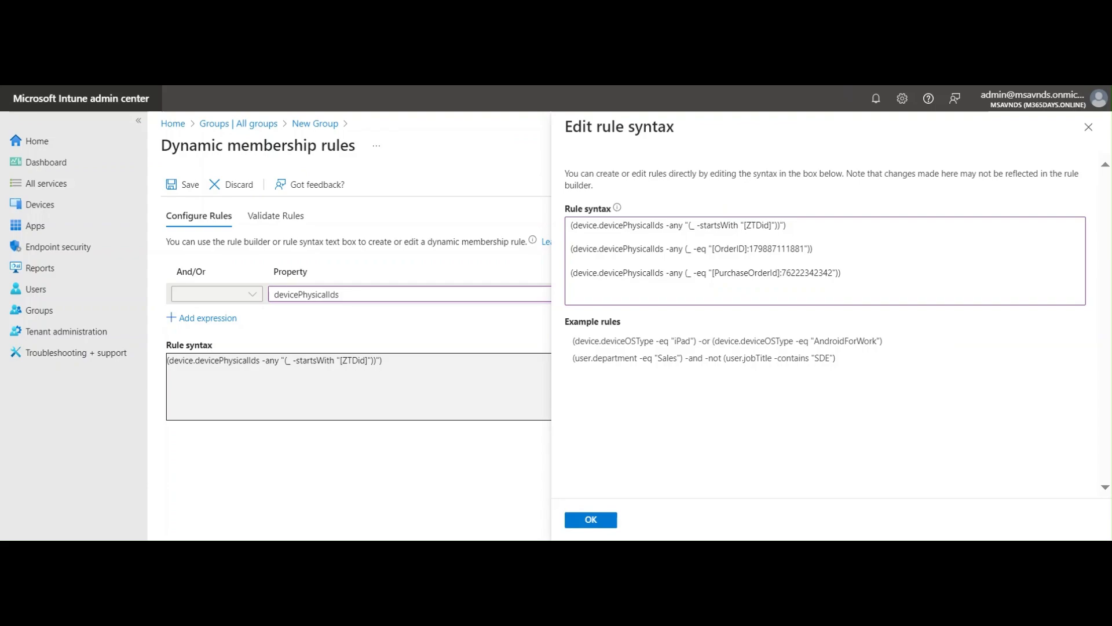
left_click(842, 274)
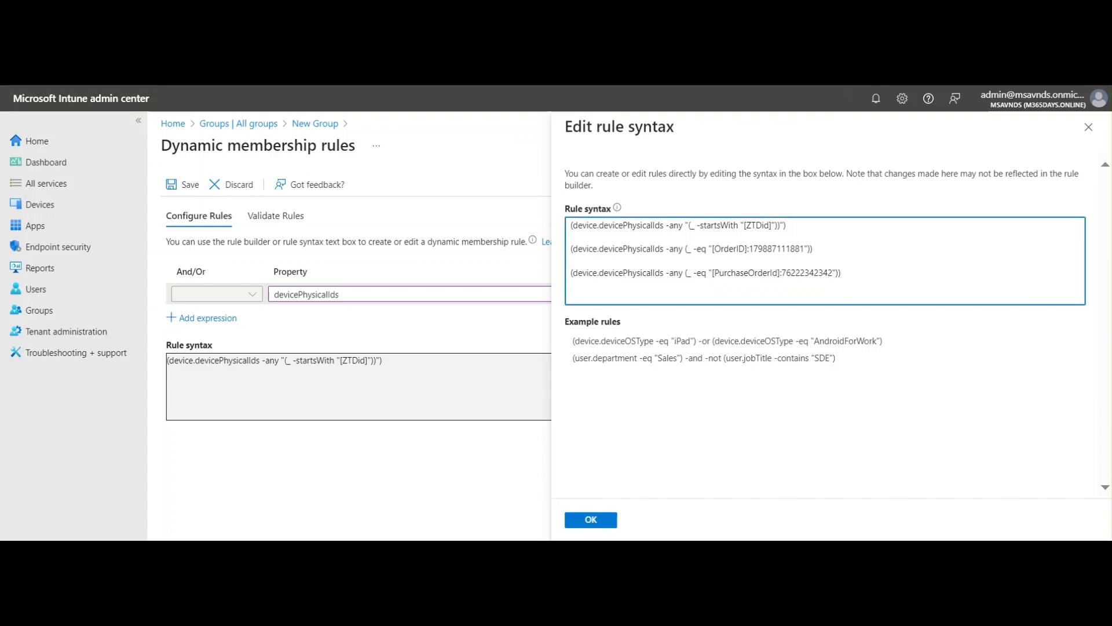
left_click_drag(813, 249, 678, 249)
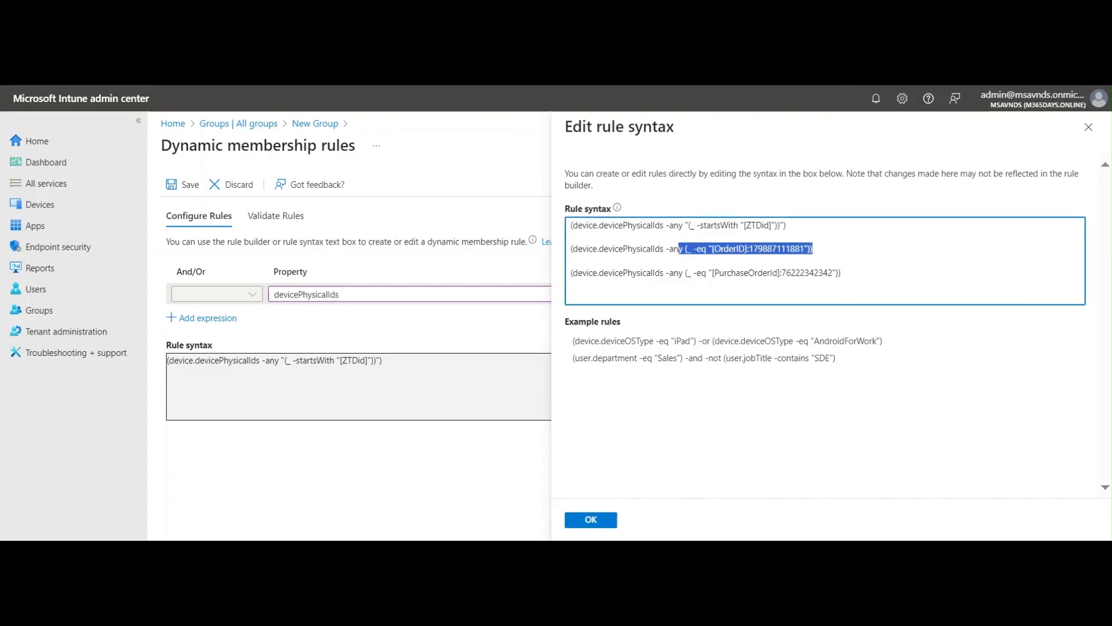
left_click(735, 273)
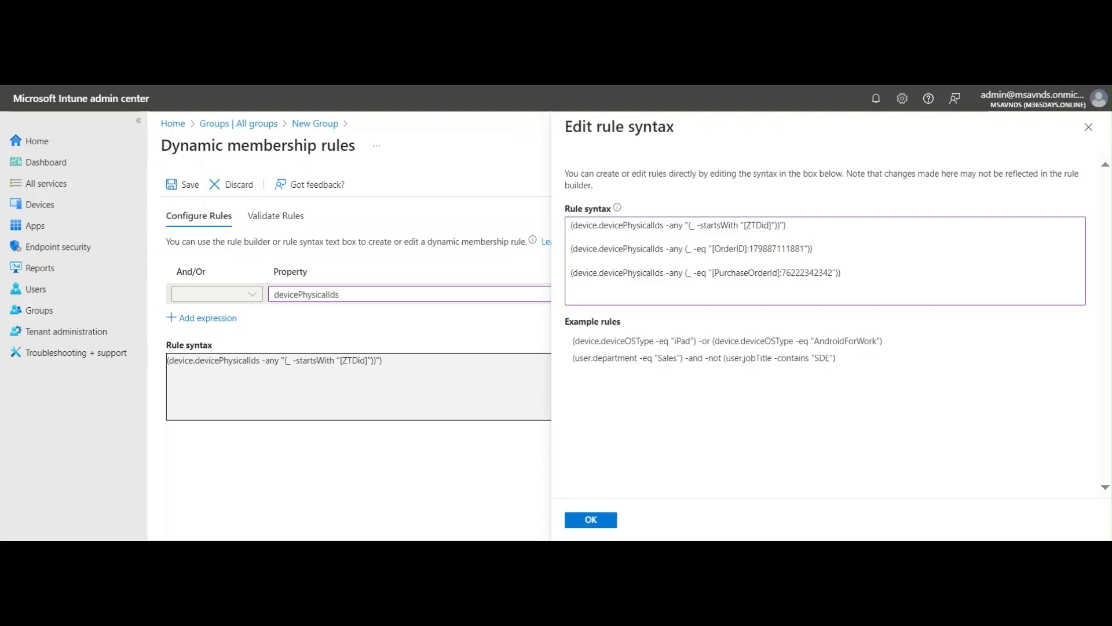
left_click(841, 273)
left_click_drag(841, 272, 571, 249)
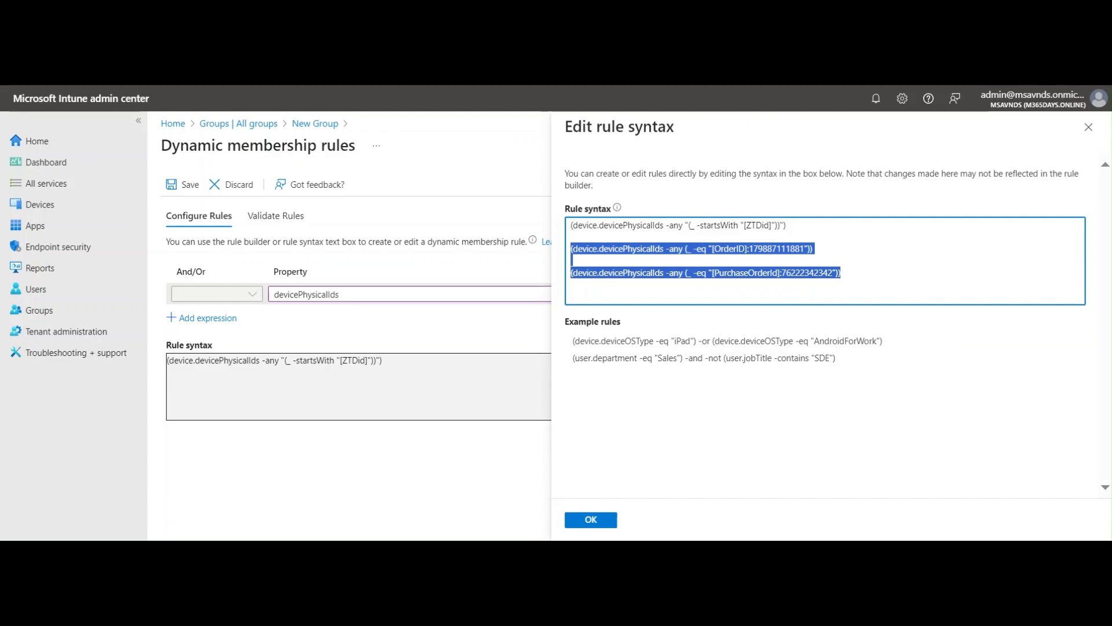
Remove the OrderID and PurchaseOrderId rules from the syntax, keeping only the ZTDid rule, and save the membership rules.
key("Delete")
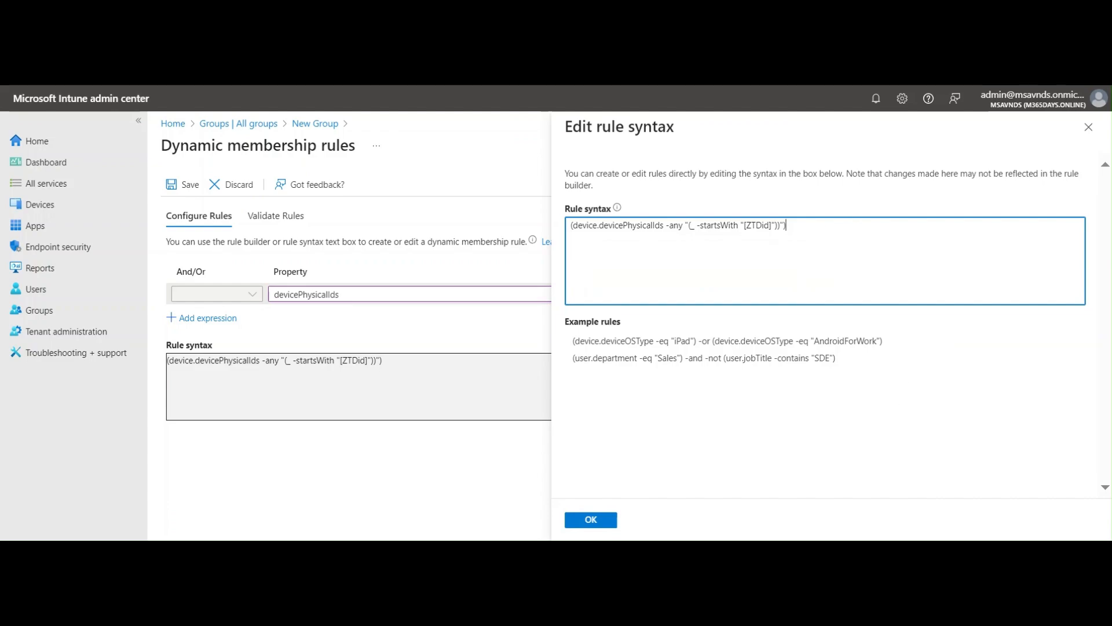
left_click(588, 520)
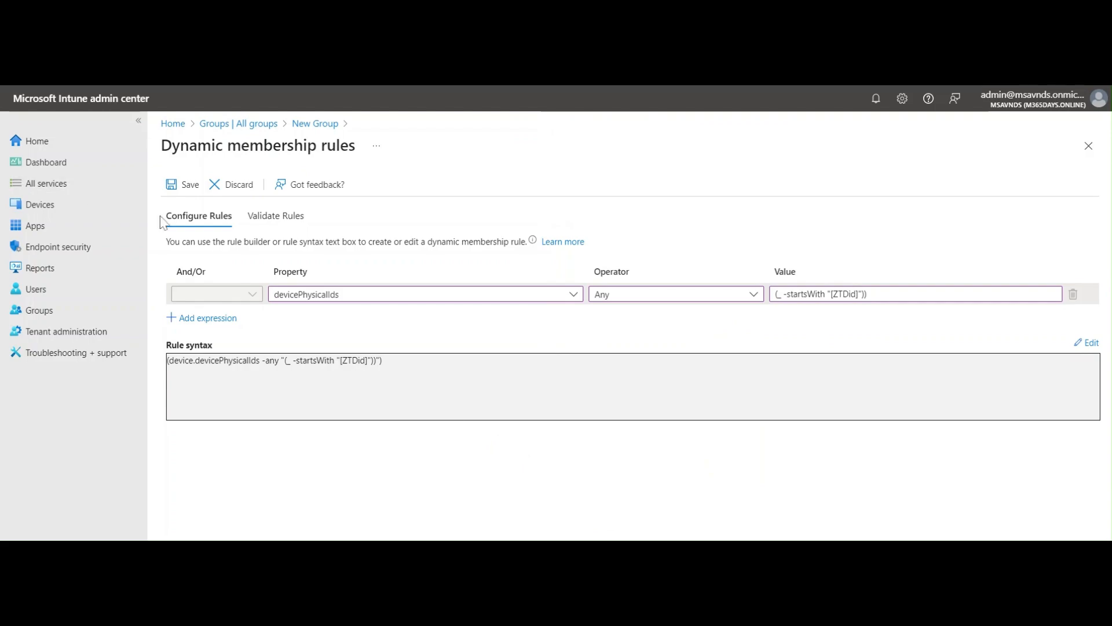
left_click(176, 188)
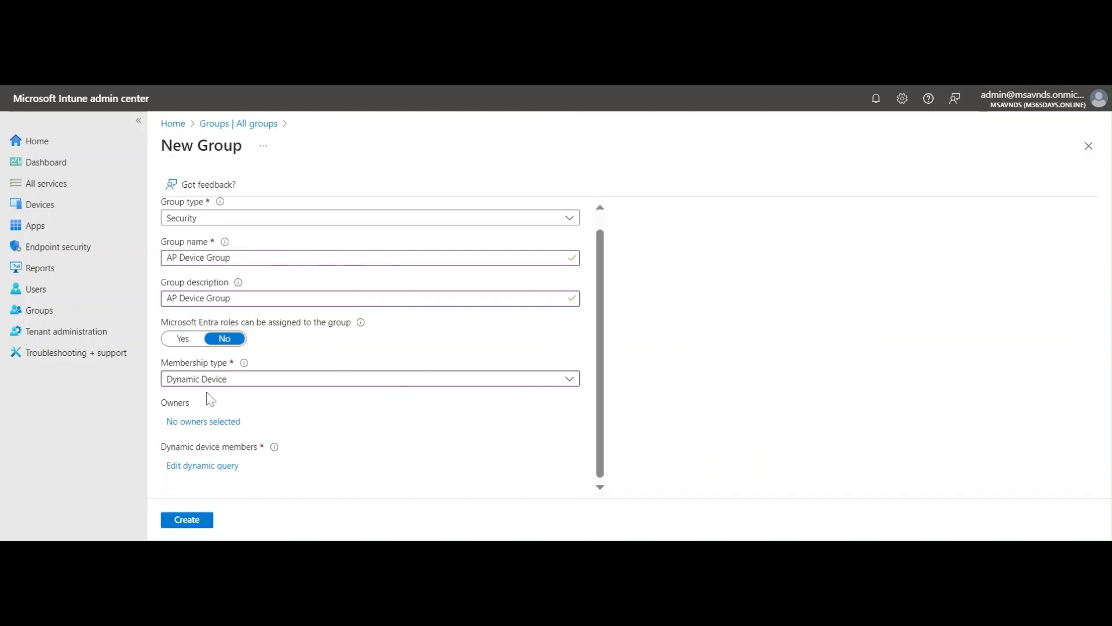
Copy the group name AP Device Group from the new group form and try to create the group.
scroll(377, 420, "up", 1)
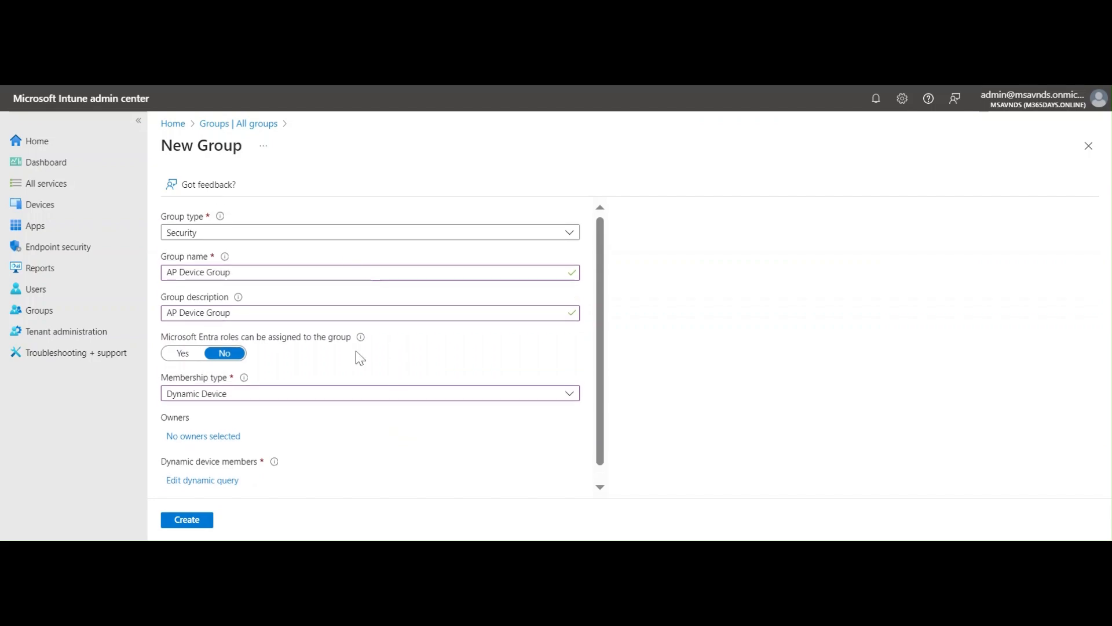
scroll(369, 358, "down", 1)
left_click_drag(255, 258, 124, 252)
key("ctrl+c")
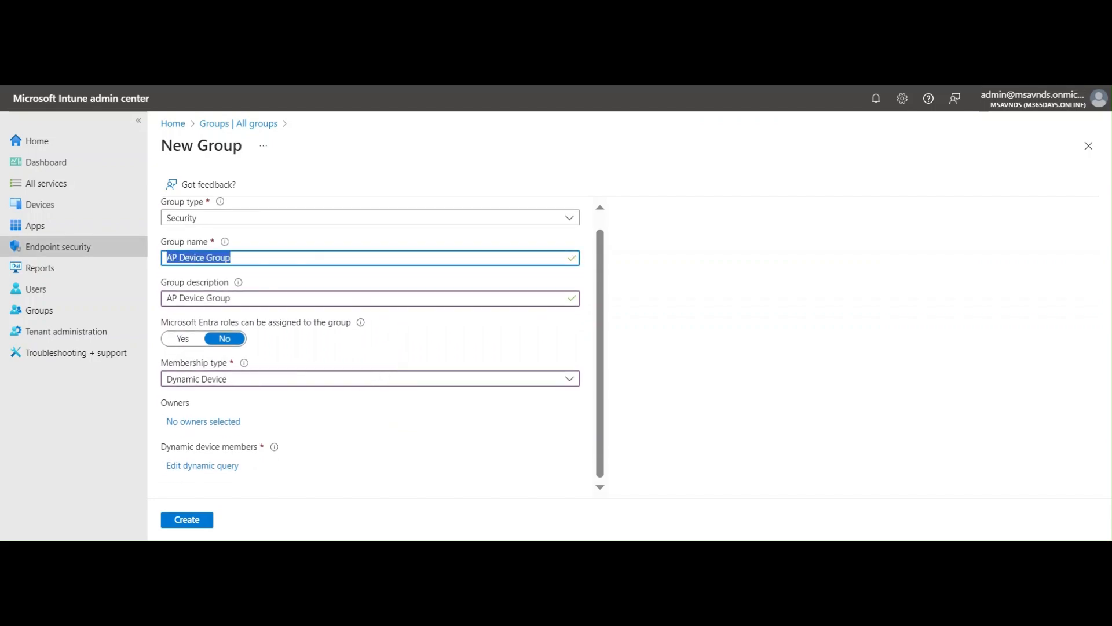
left_click(469, 427)
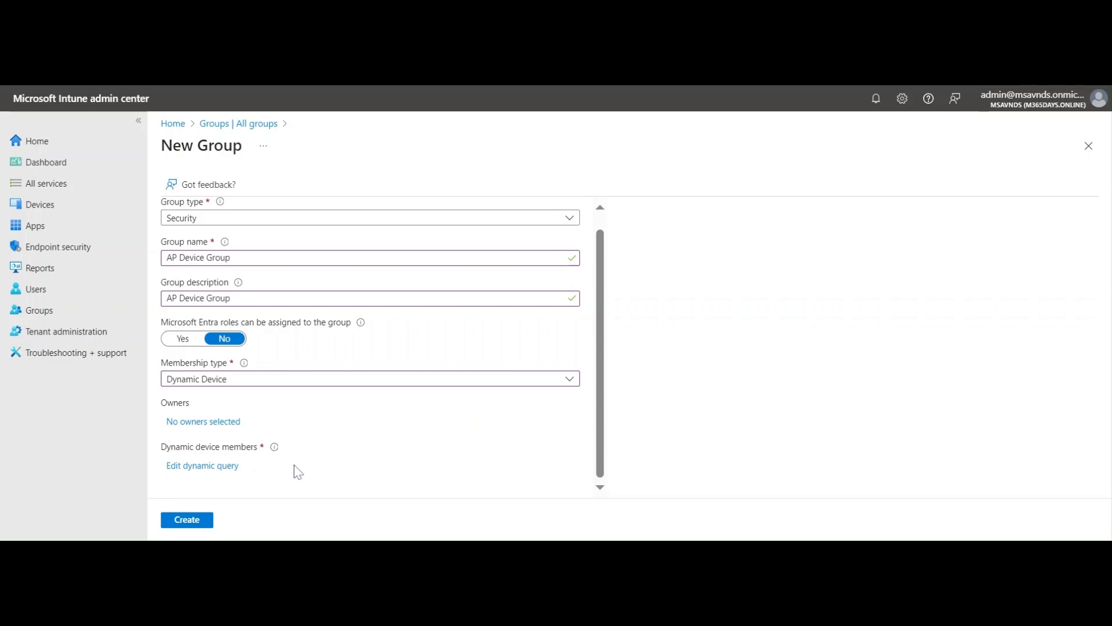
left_click(187, 519)
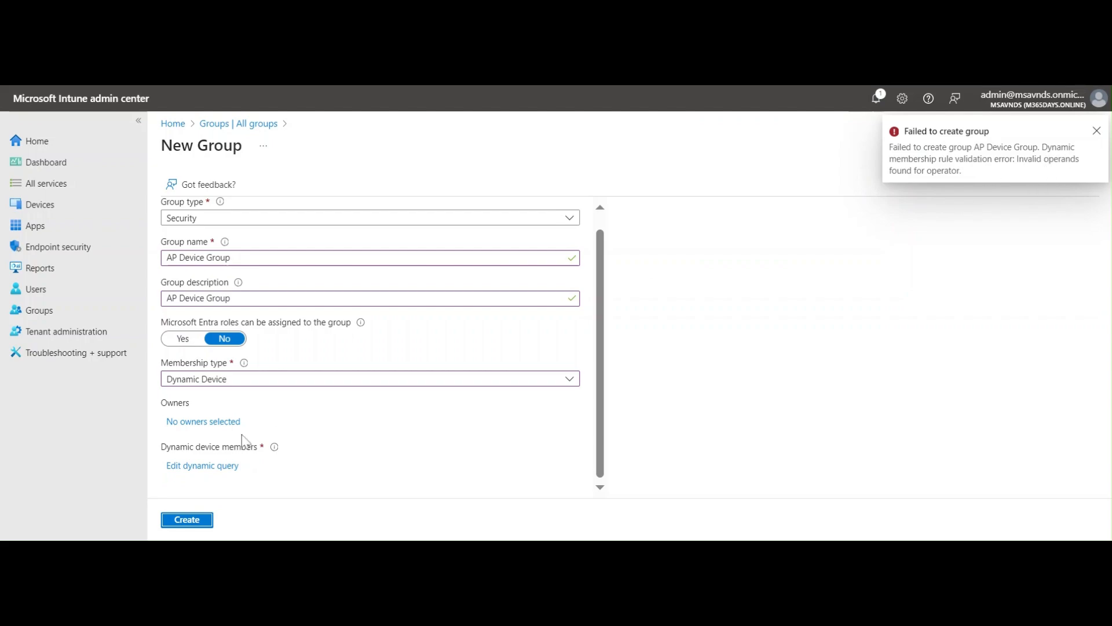
Reopen the group's dynamic query and check the ZTDid rule syntax in both the rule configuration and the validation page.
left_click(206, 467)
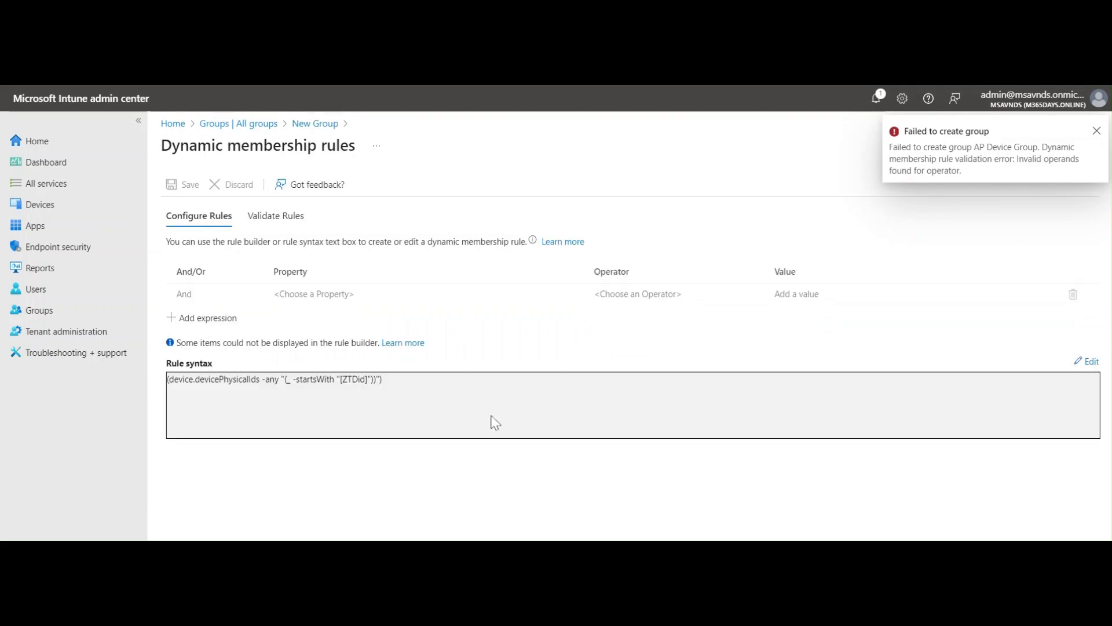
left_click(277, 215)
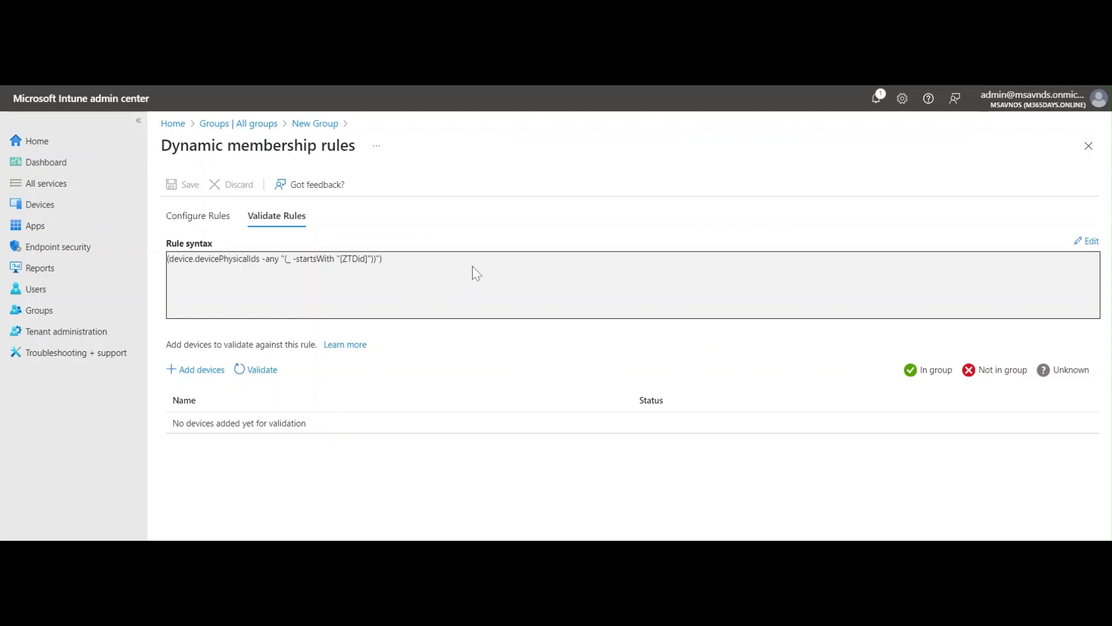
left_click(196, 215)
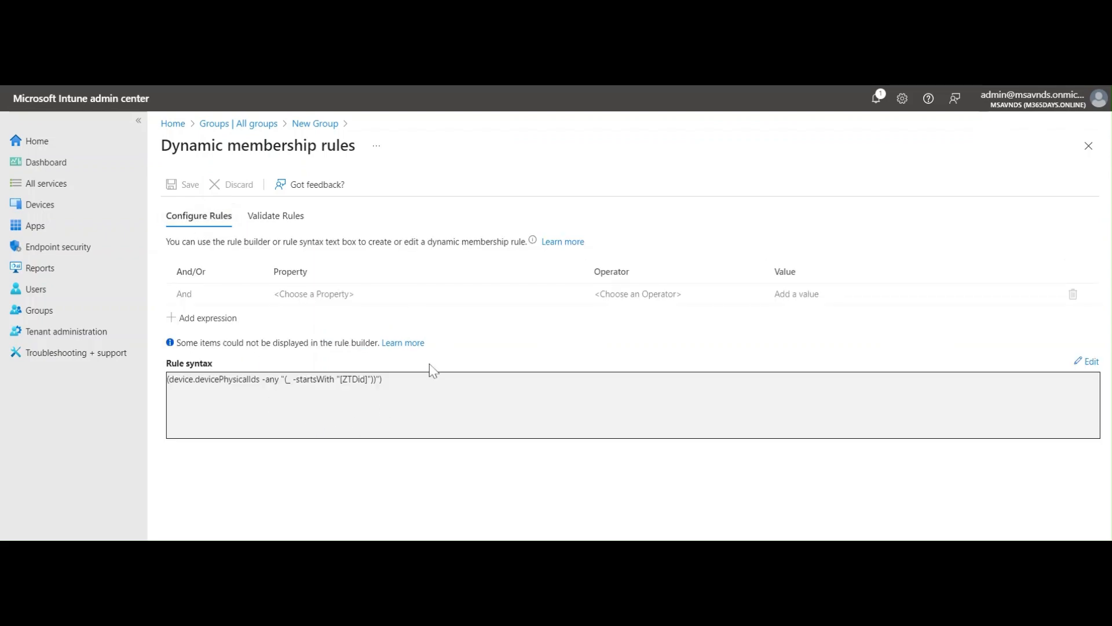
Return to the list of all groups, search it for AP Device Group, and clear the search.
left_click(316, 123)
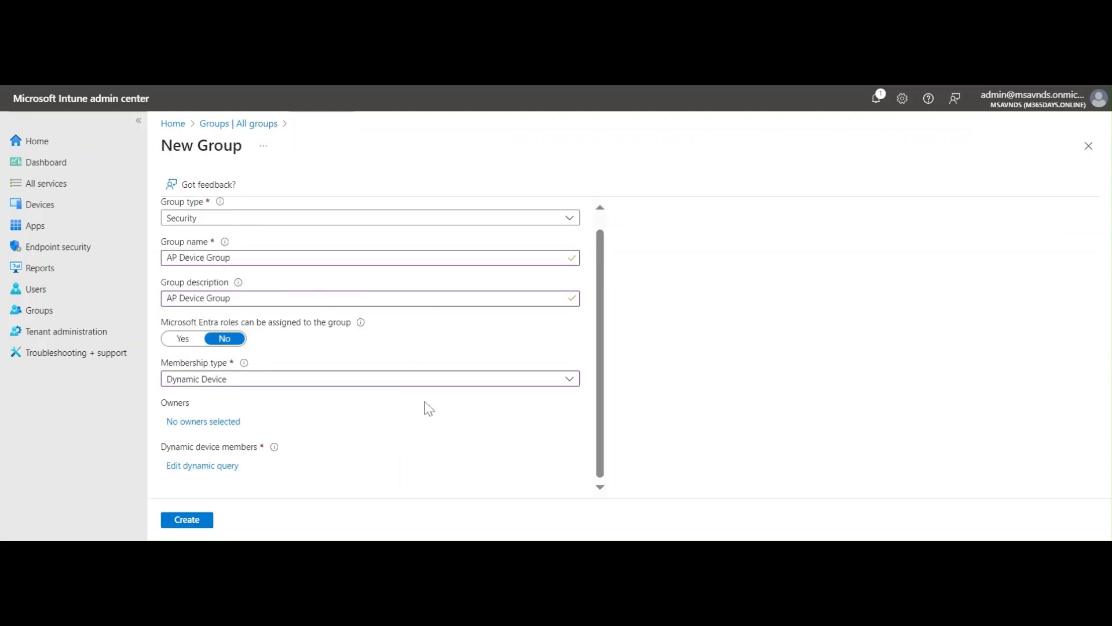
left_click(253, 125)
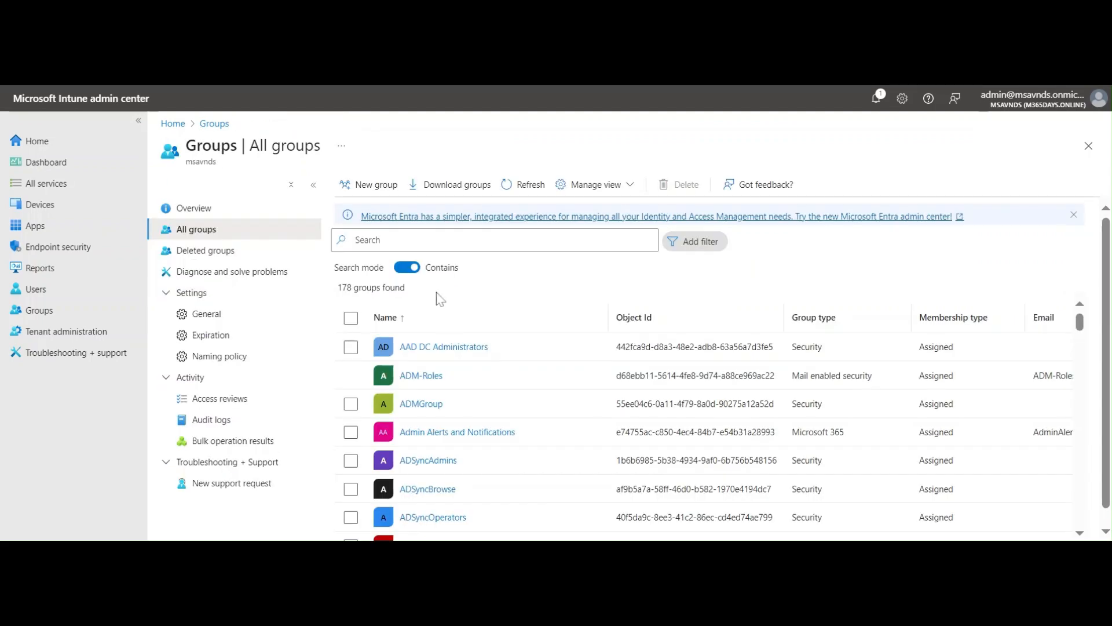
key("ctrl+v")
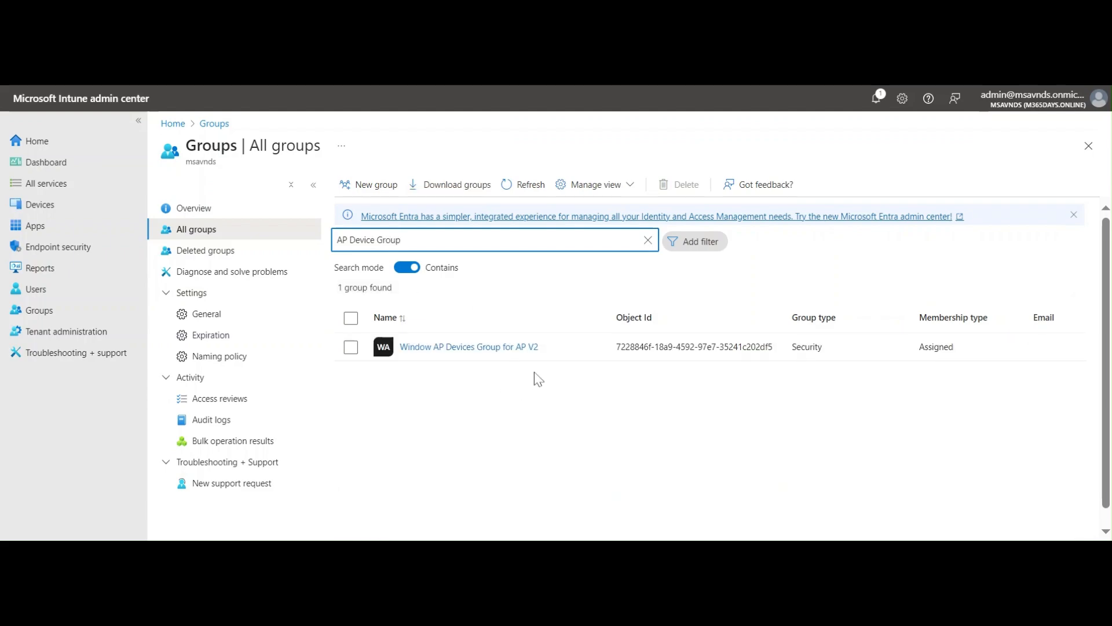
left_click(648, 240)
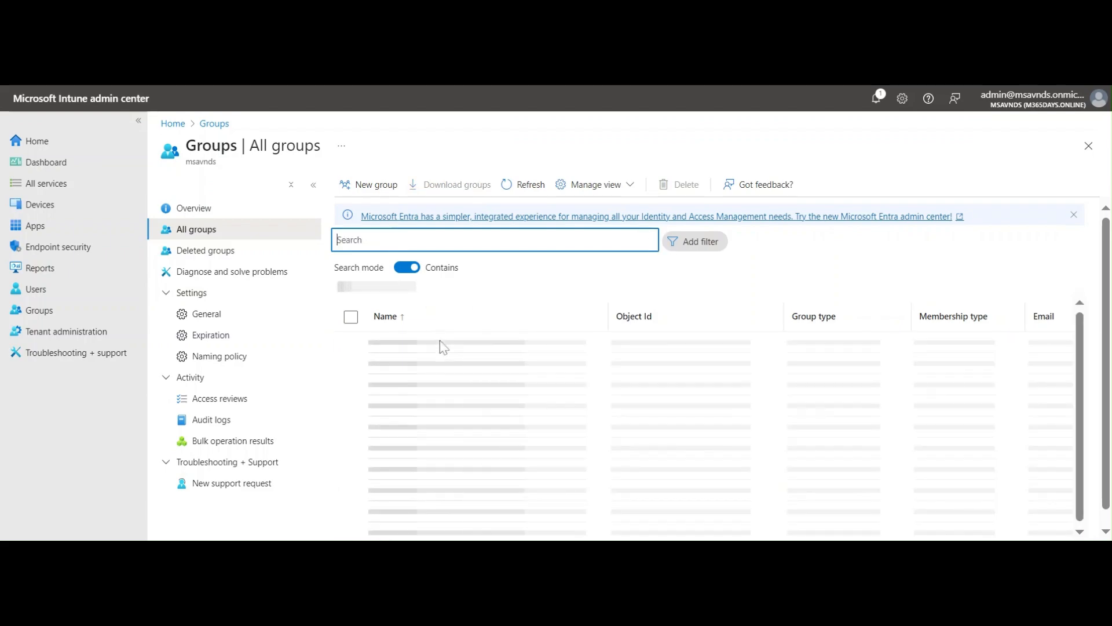
Start a new security group with AP Device Group as name and description and Dynamic Device as membership type.
left_click(373, 185)
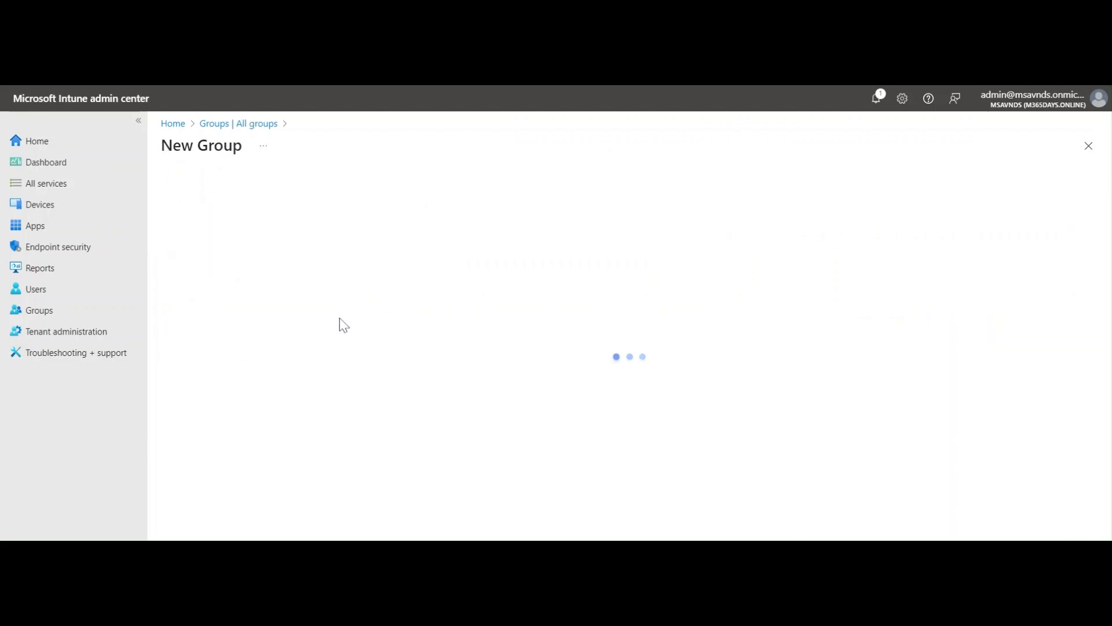
left_click(244, 273)
key("ctrl+v")
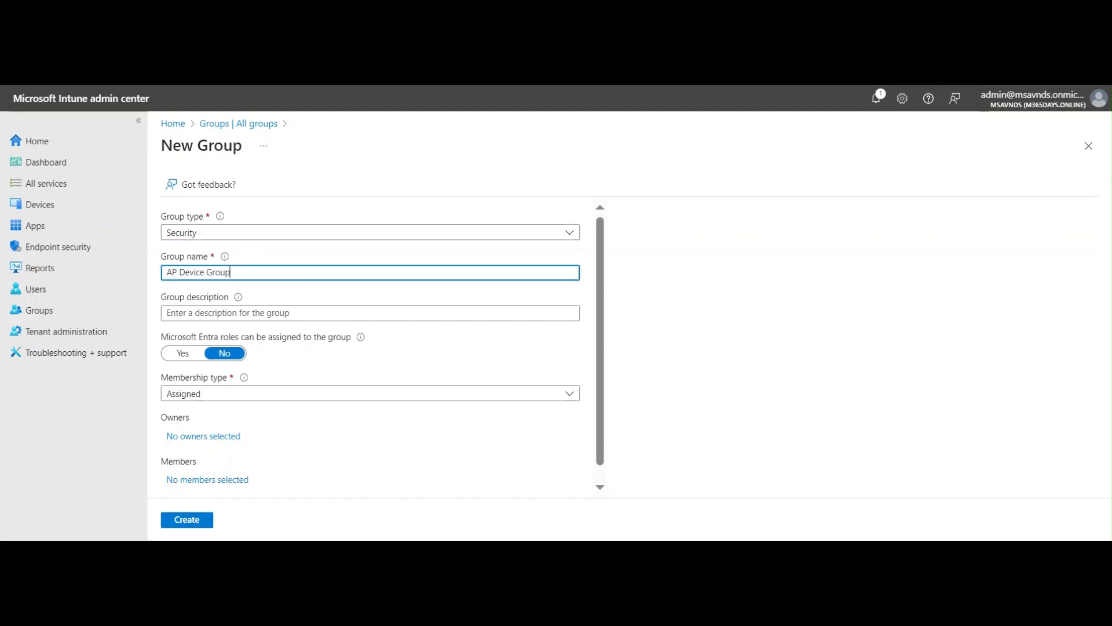
key("Tab")
key("ctrl+v")
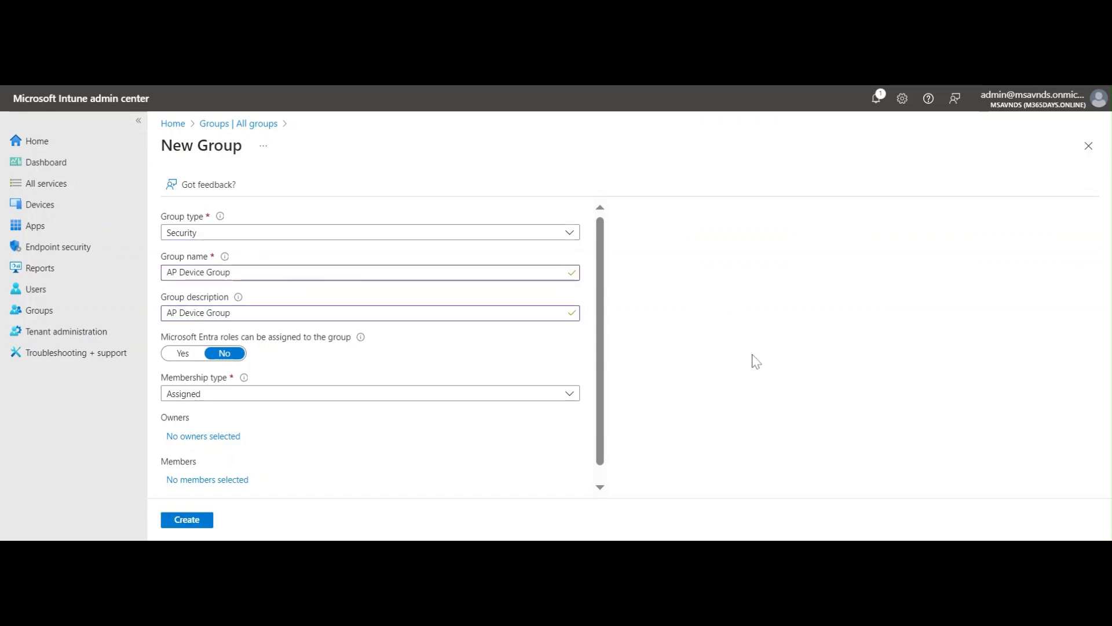
left_click(297, 396)
left_click(260, 461)
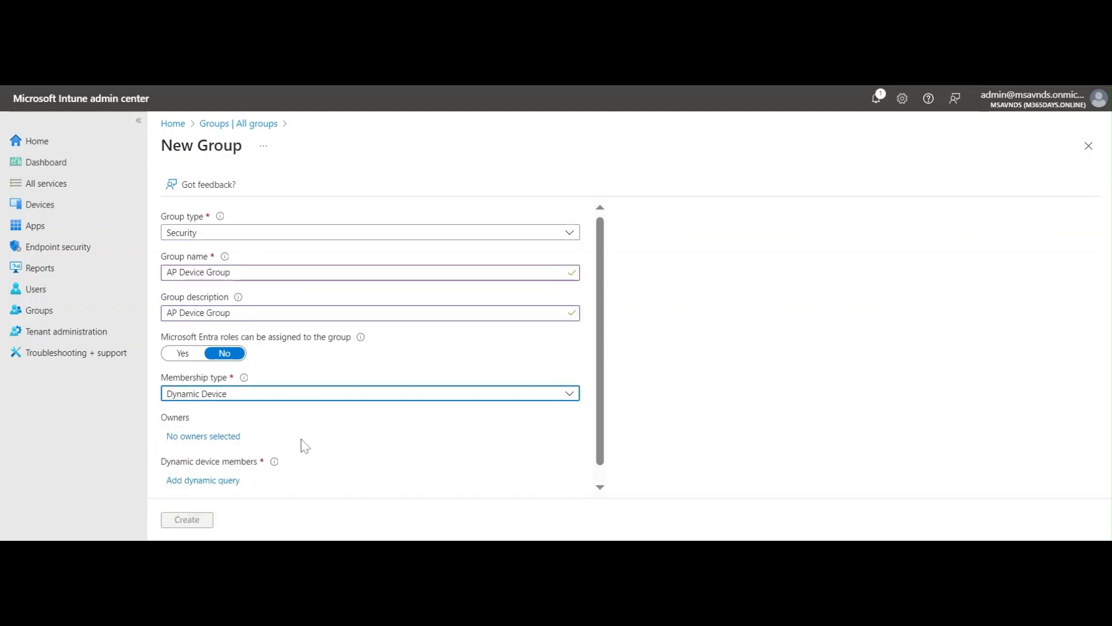
Save the dynamic membership rule (device.devicePhysicalIDs -any (_ -startsWith "[ZTDid]")) and create the group.
left_click(225, 477)
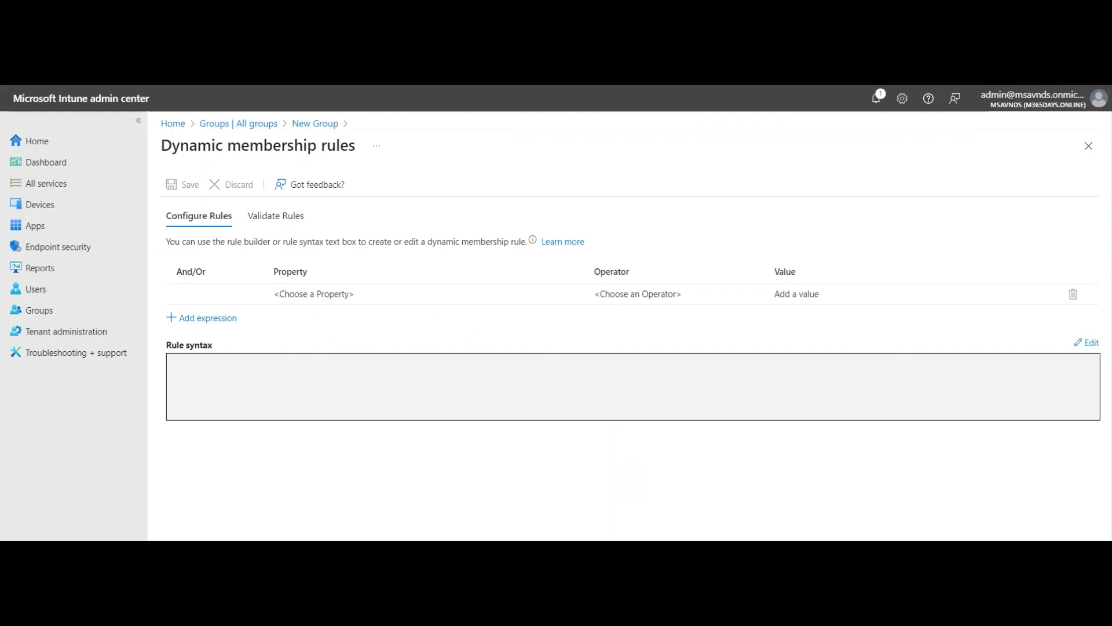
left_click(1090, 344)
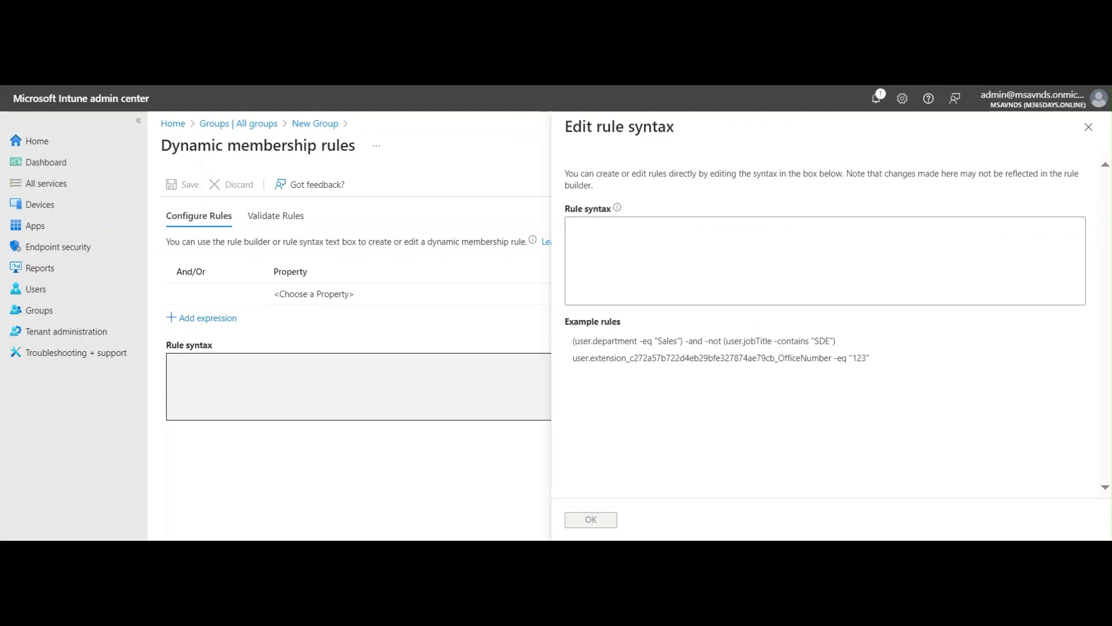
left_click(825, 261)
type("(device.devicePhysicalIDs -any (_ -startsWith \"[ZTDid]\")).")
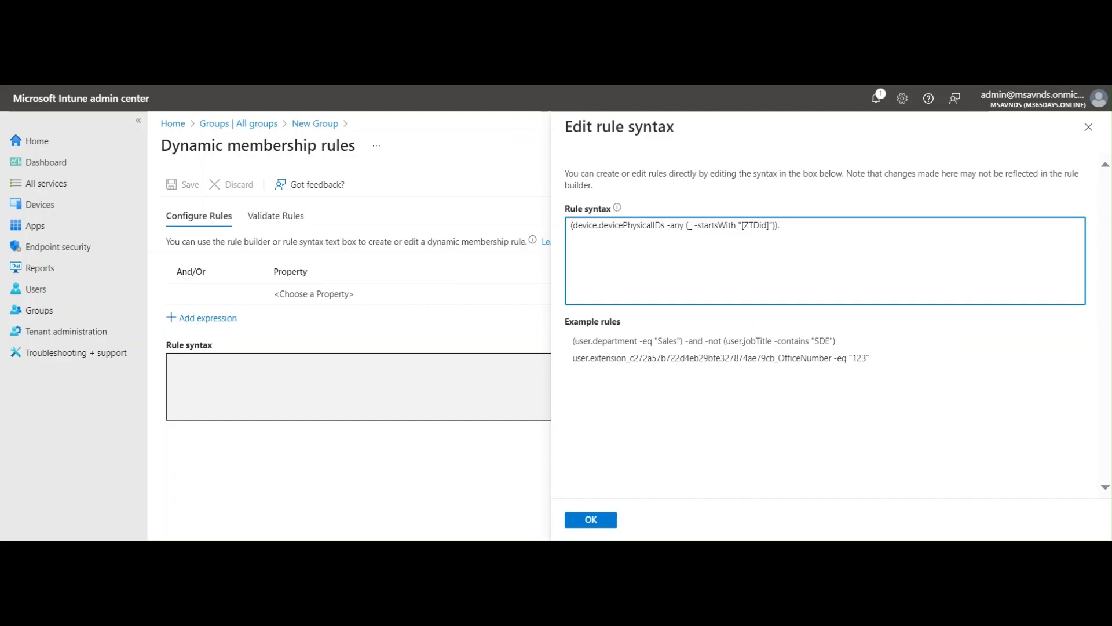
left_click(582, 522)
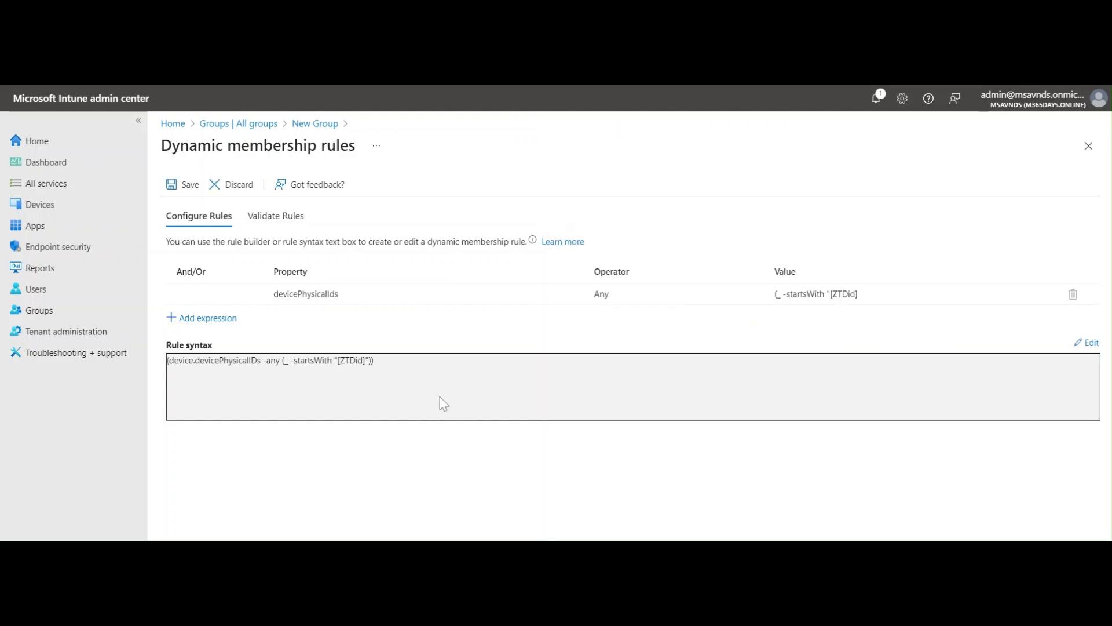
left_click(363, 298)
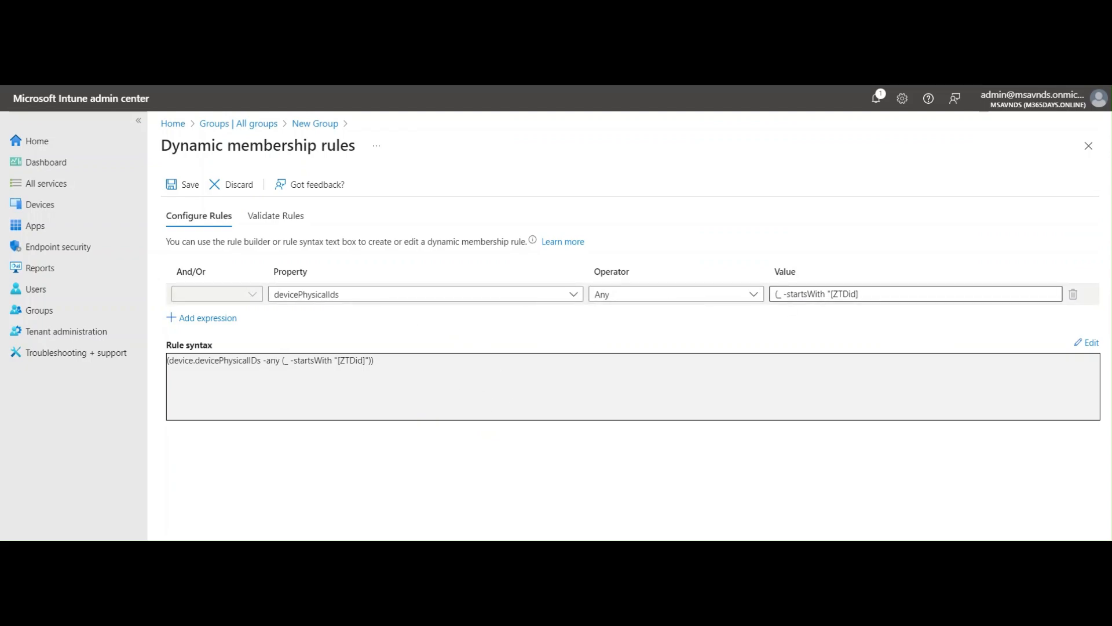
left_click(187, 185)
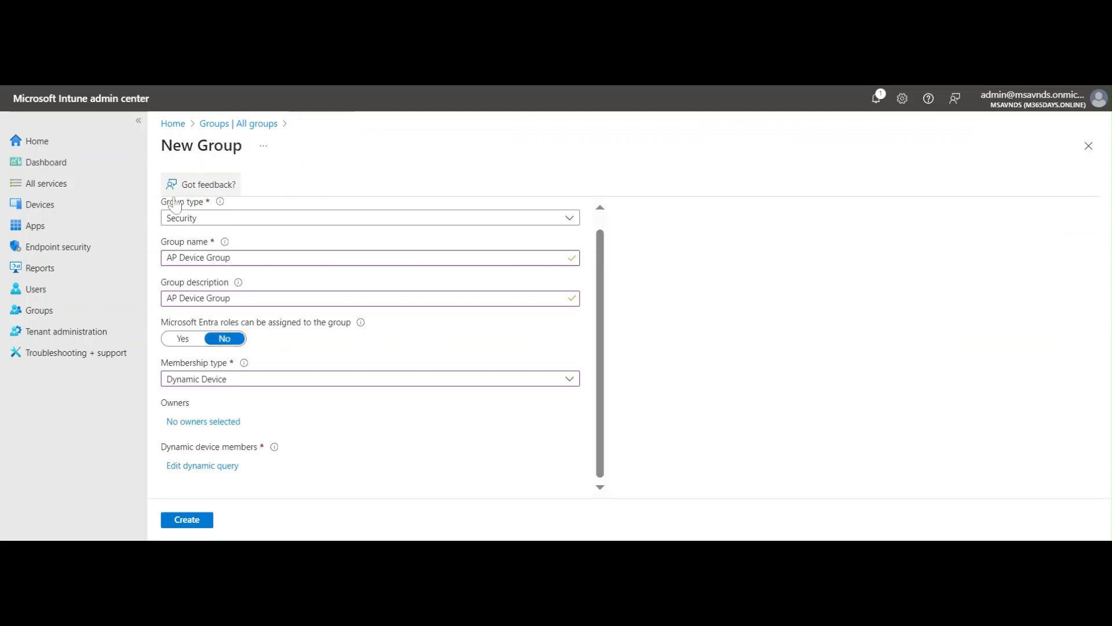
left_click(186, 520)
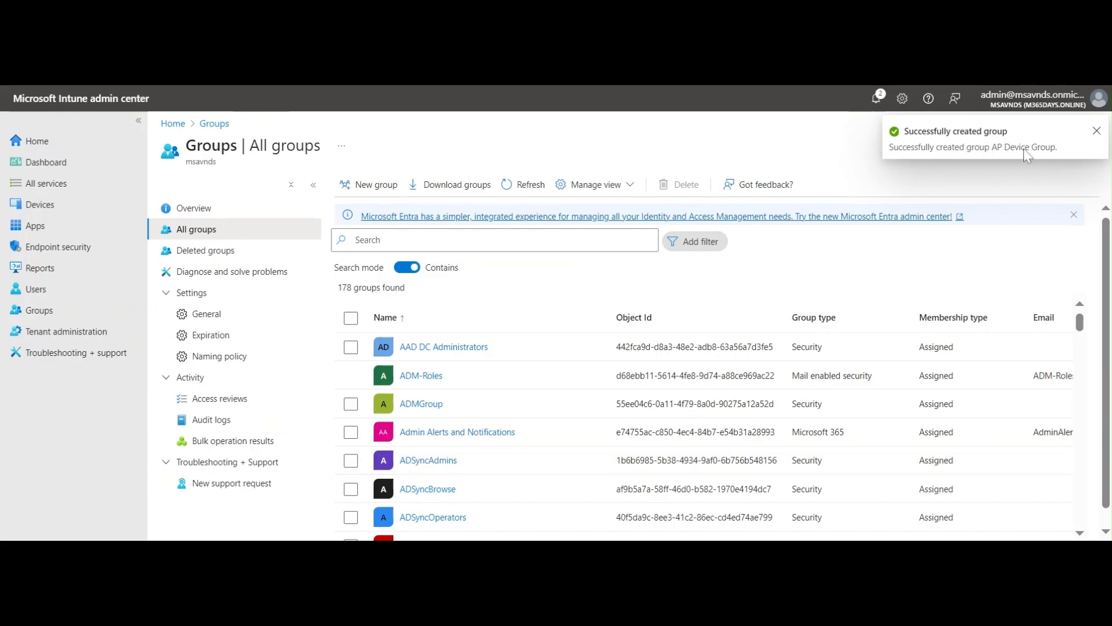
Search all groups for AP Device and check the membership type of AP Device Group.
left_click(524, 239)
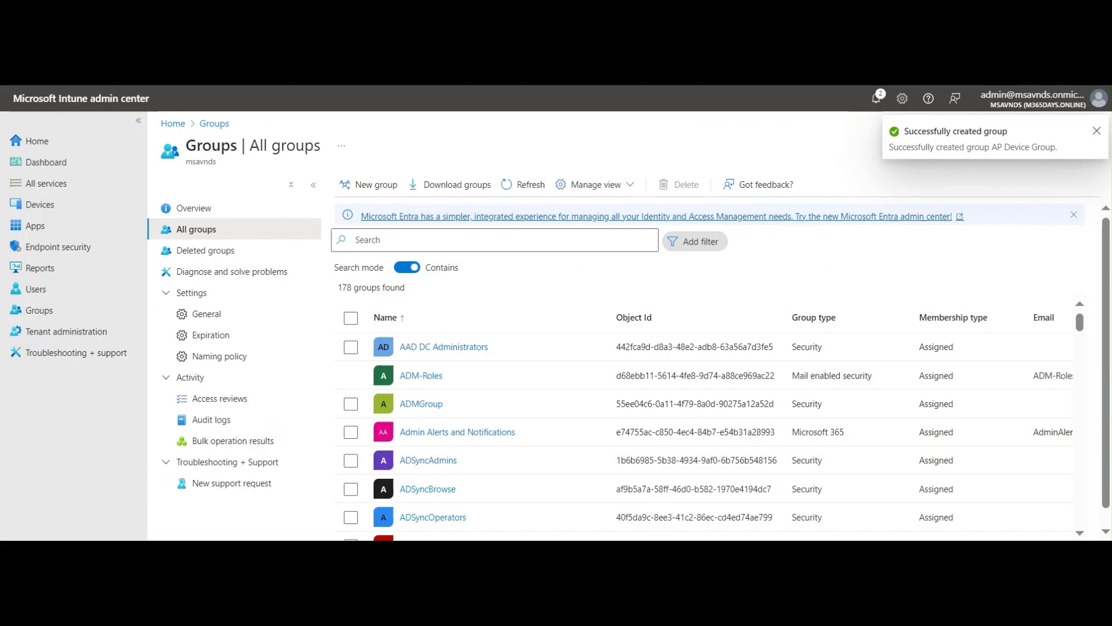
type("(device.devicePhysicalIDs -any (_ -startsWith \"[ZTDid]\"))")
key("ctrl+a")
key("BackSpace")
type("AP Device")
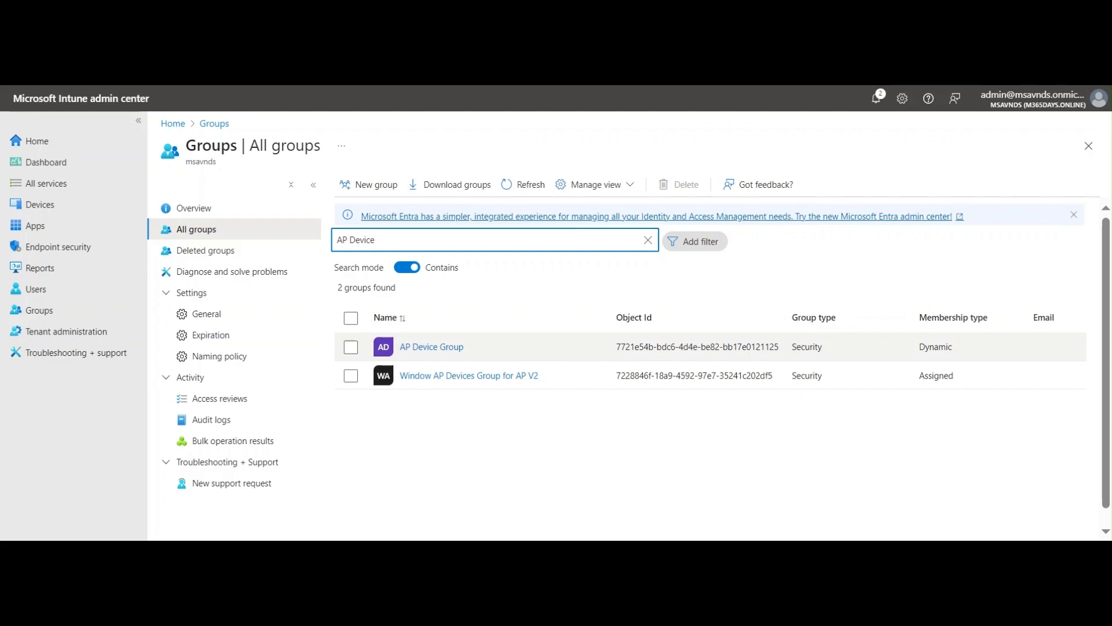
double_click(944, 347)
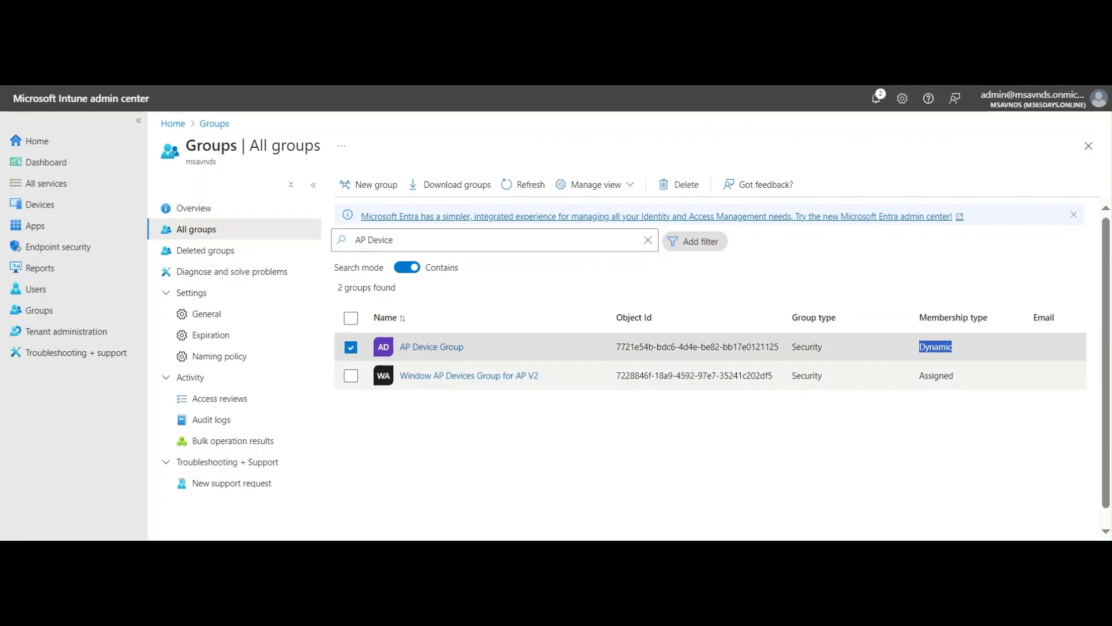
left_click(753, 480)
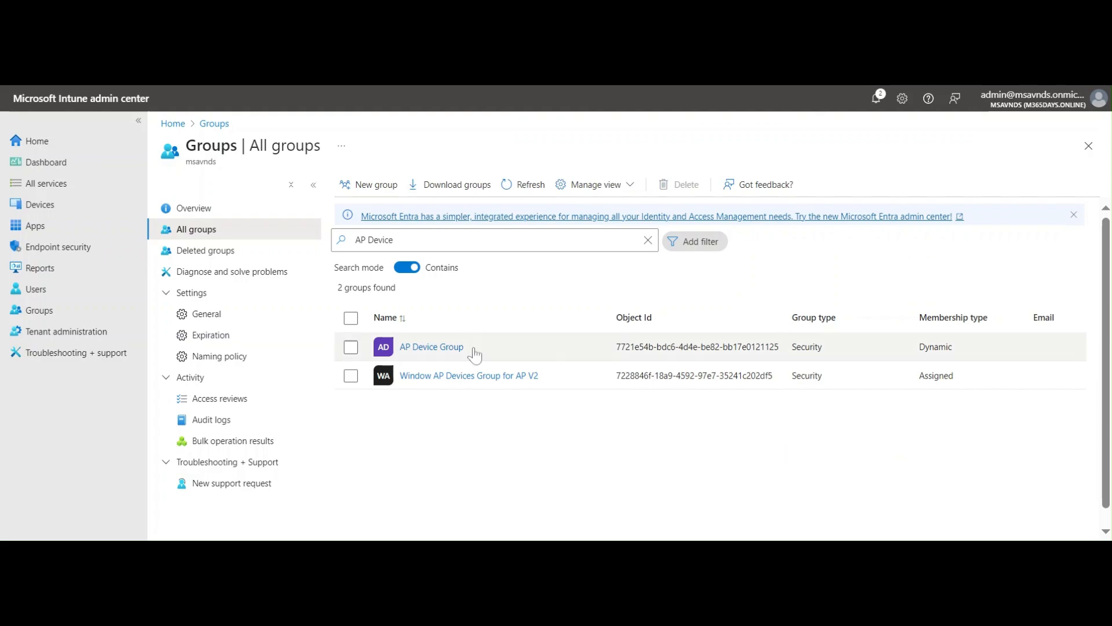
Open AP Device Group and review its basic information, member counts and feed on the overview.
left_click(432, 350)
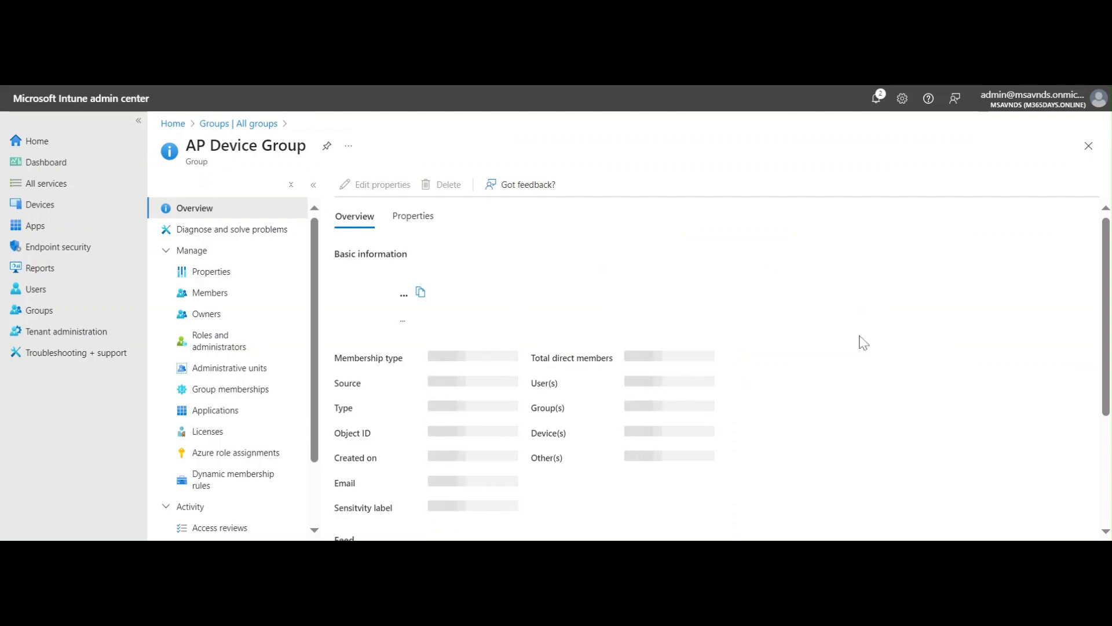
scroll(867, 328, "down", 3)
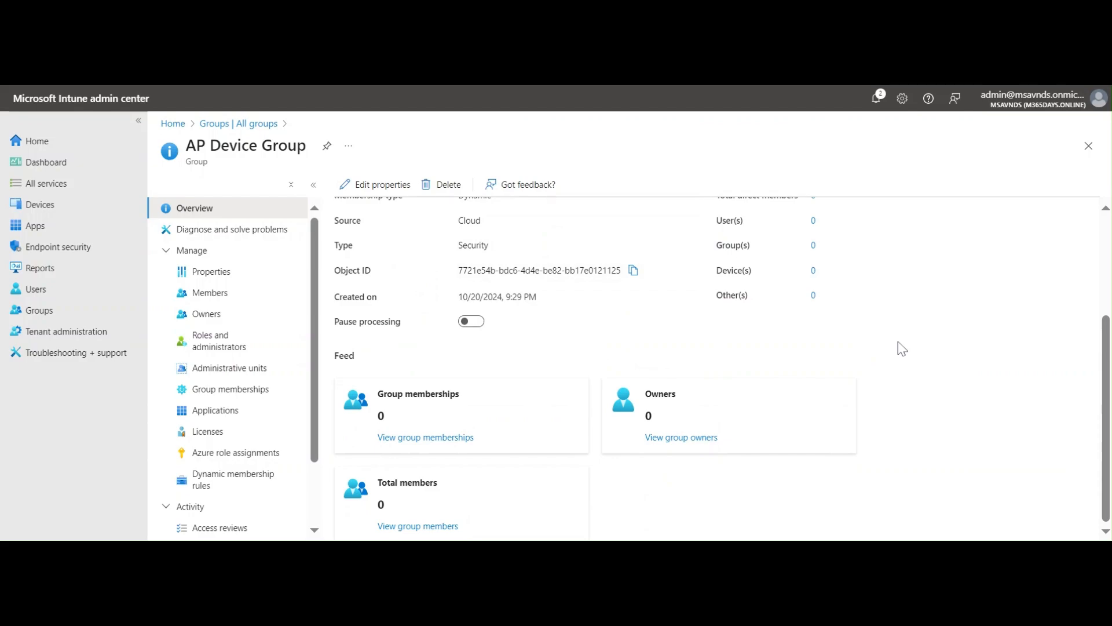
scroll(902, 348, "up", 3)
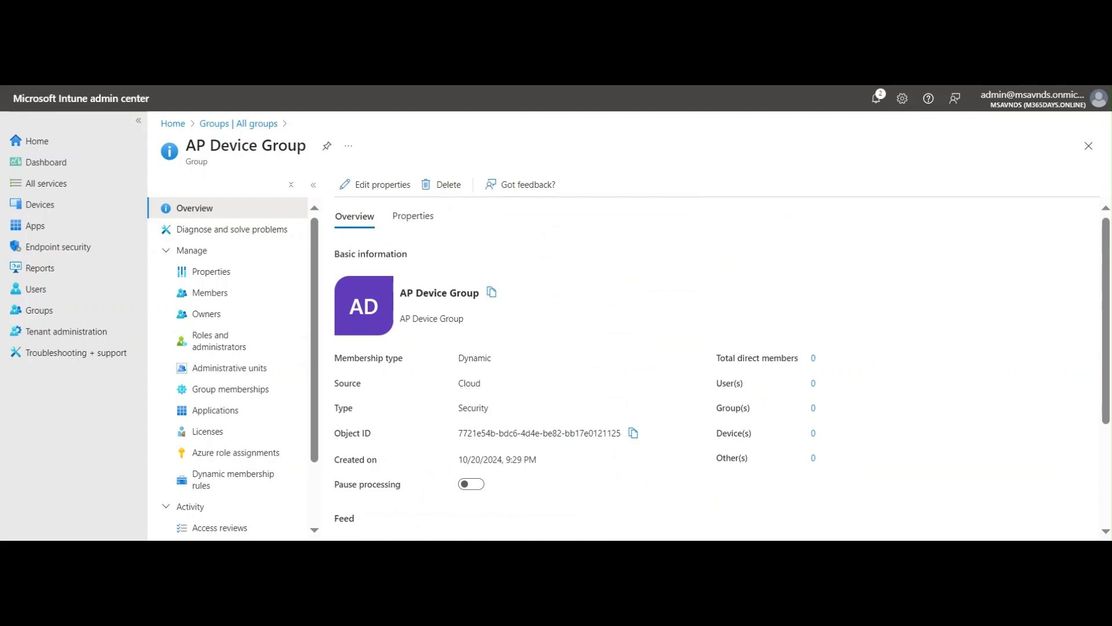
scroll(901, 348, "down", 3)
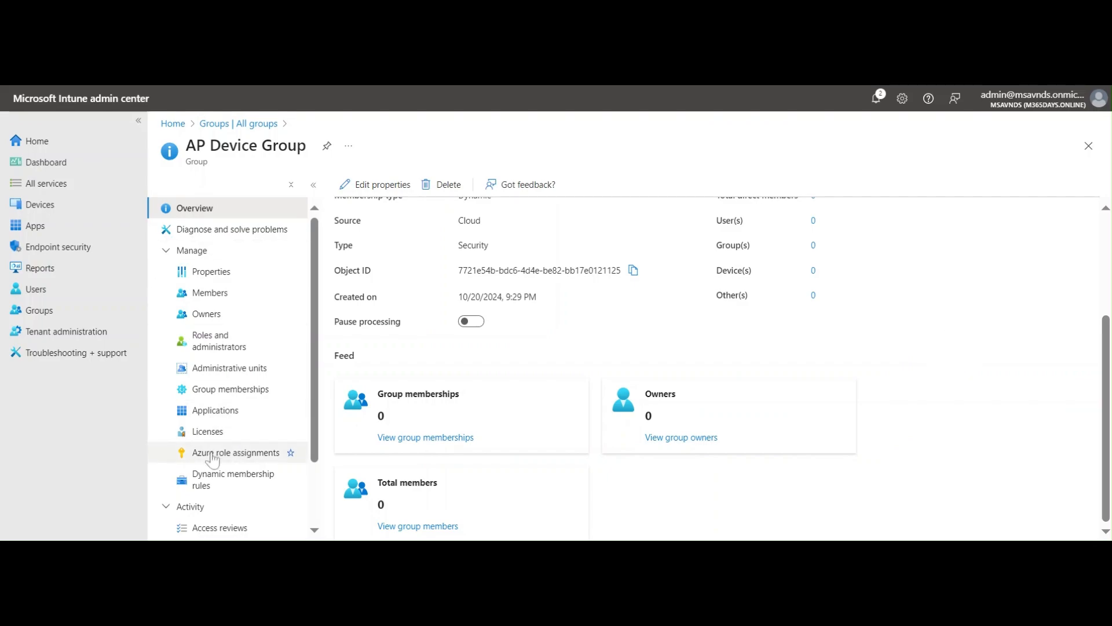
Open the dynamic membership rules of AP Device Group and review the ZTDid rule syntax and its edit option.
scroll(240, 376, "down", 2)
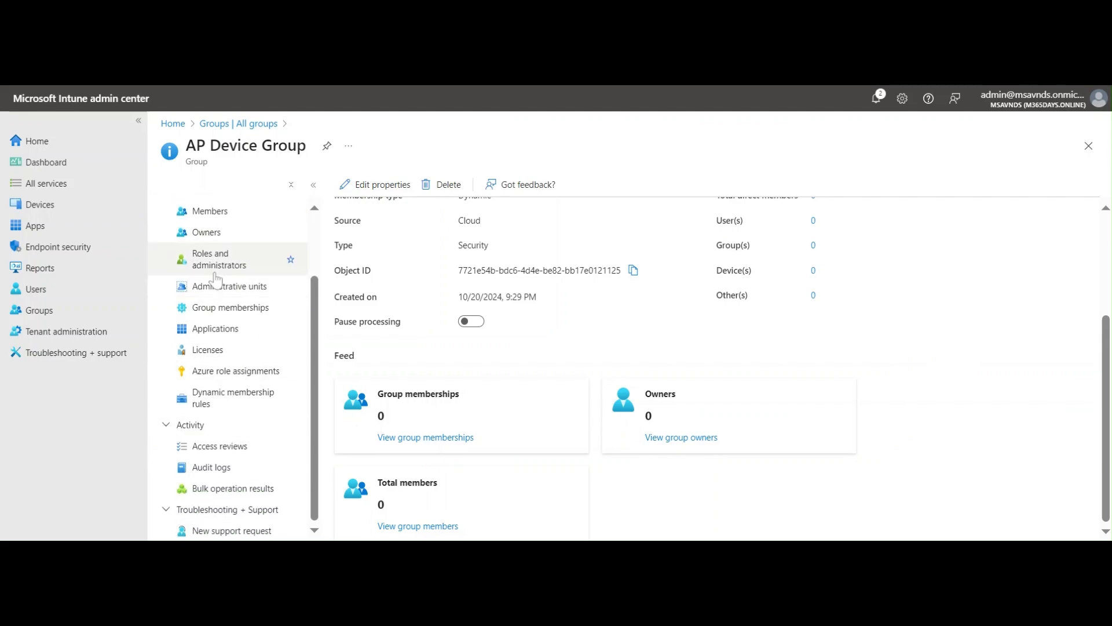
left_click(227, 404)
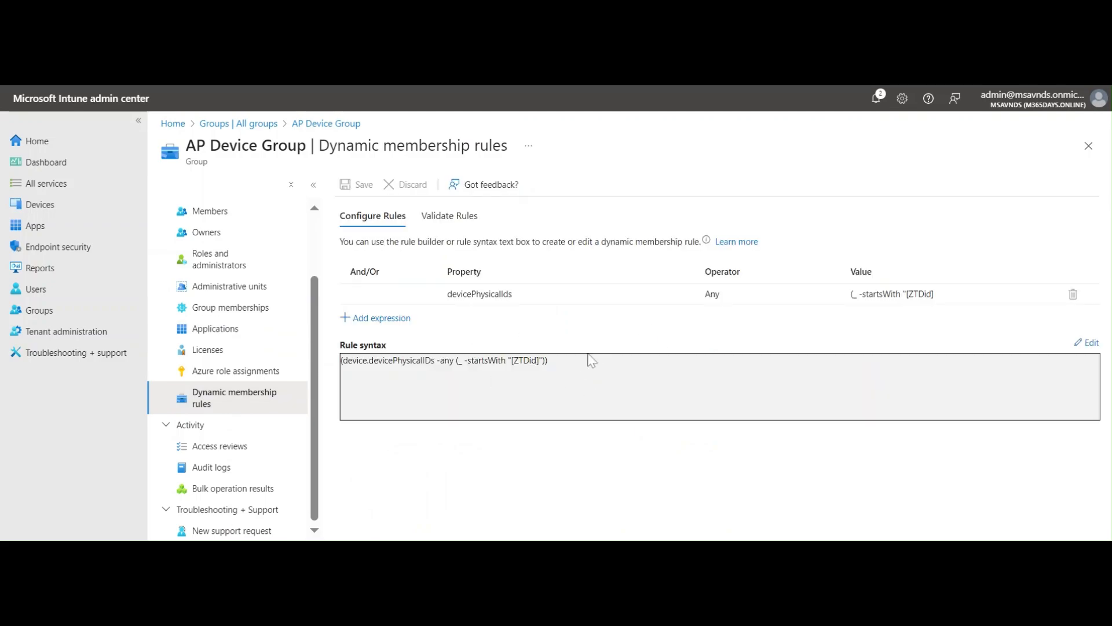
left_click_drag(577, 360, 347, 371)
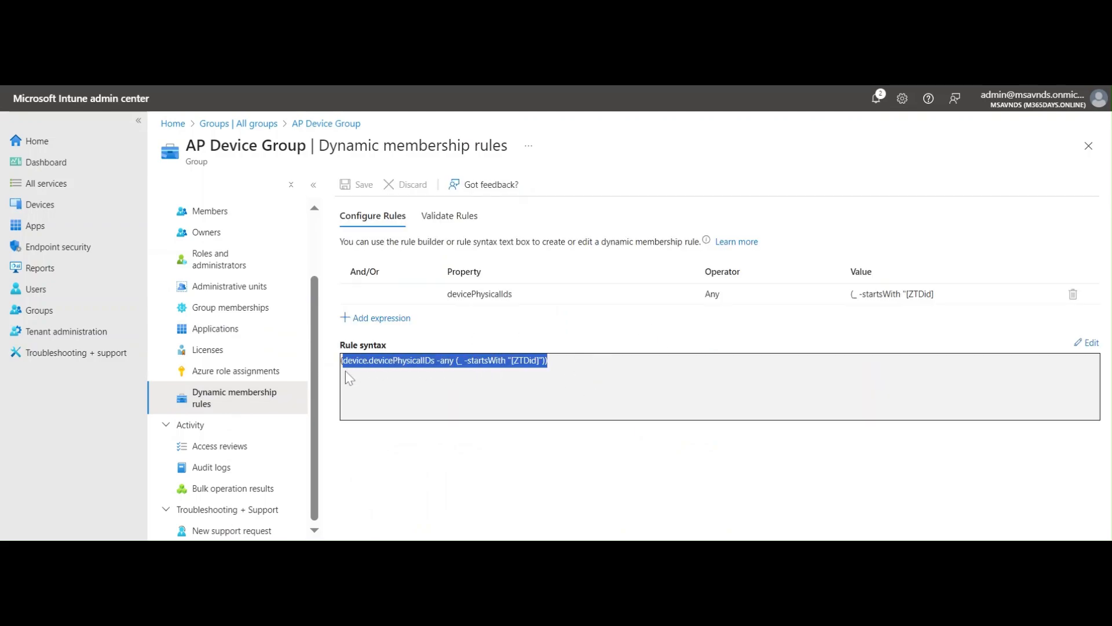
left_click(637, 395)
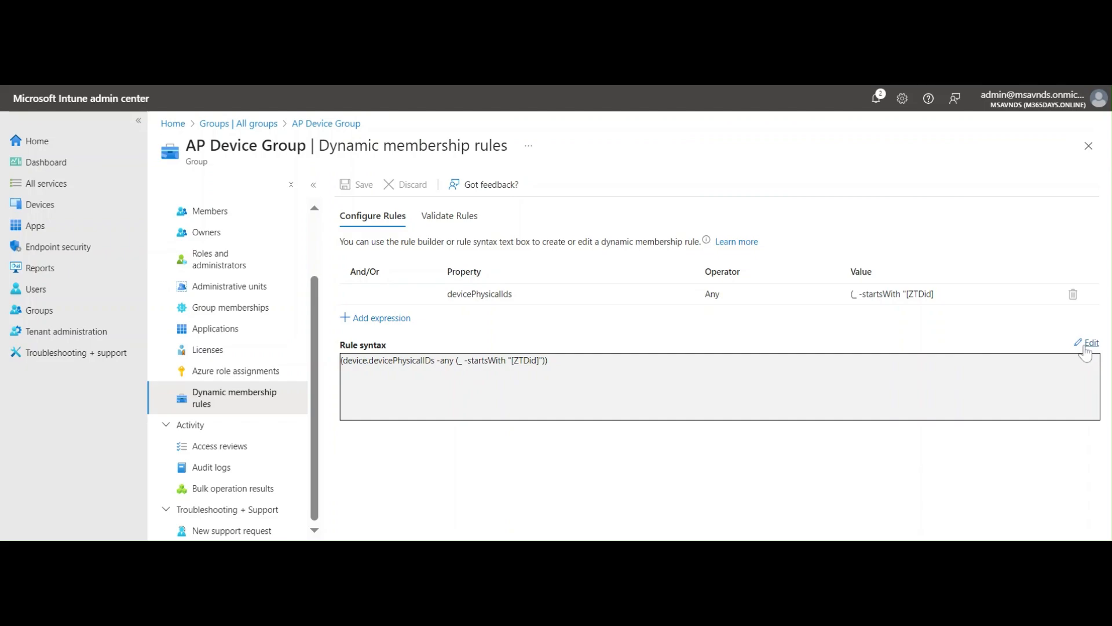
left_click_drag(1050, 330, 1095, 360)
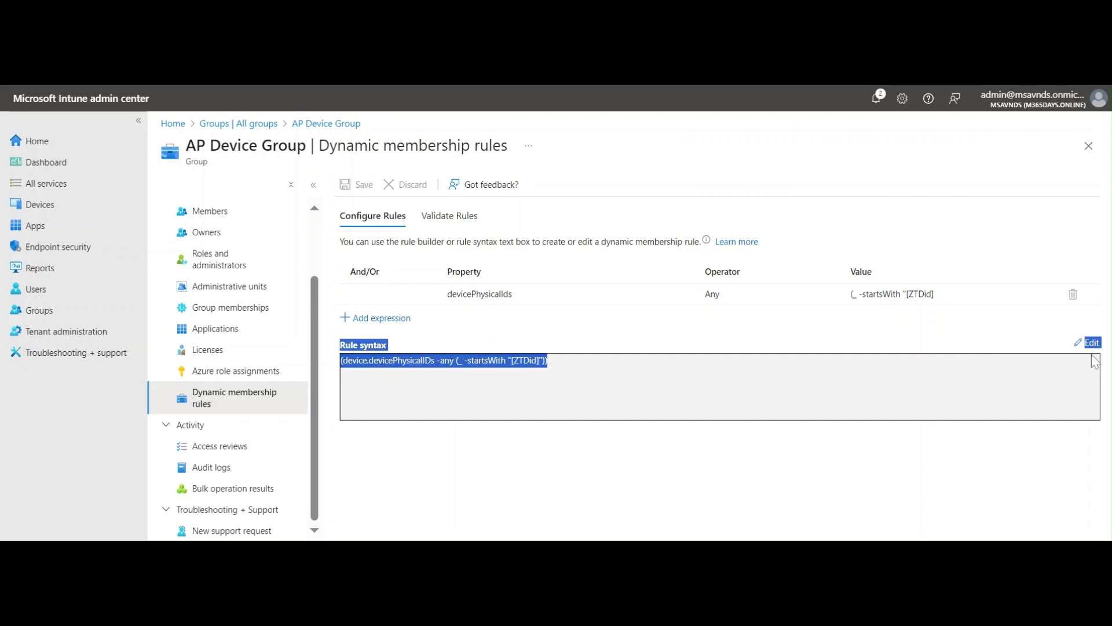
left_click(800, 393)
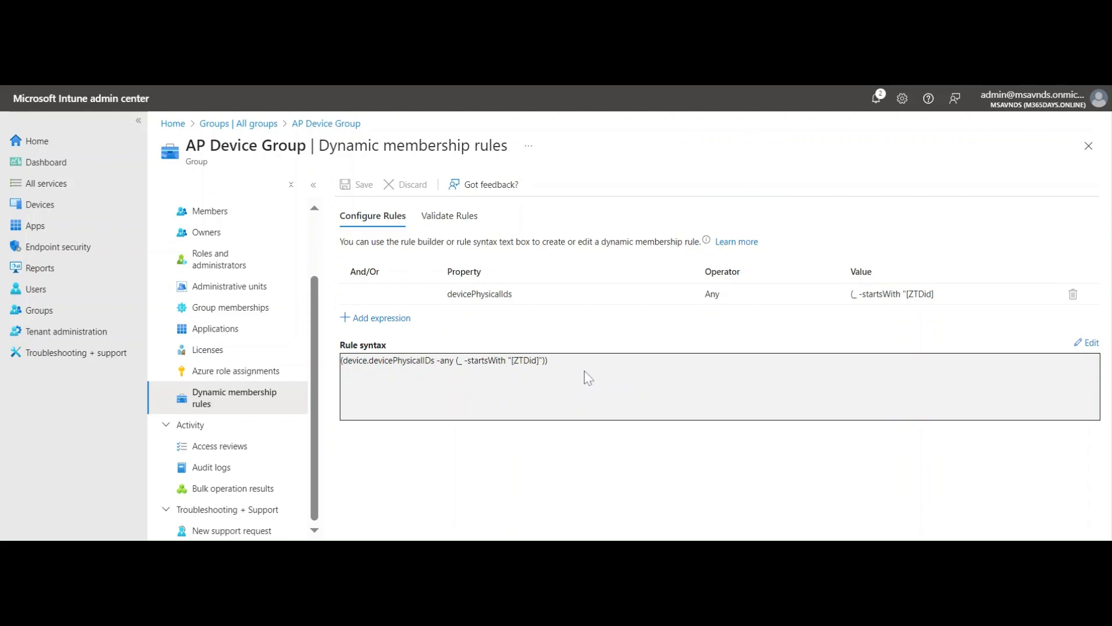
scroll(237, 278, "up", 3)
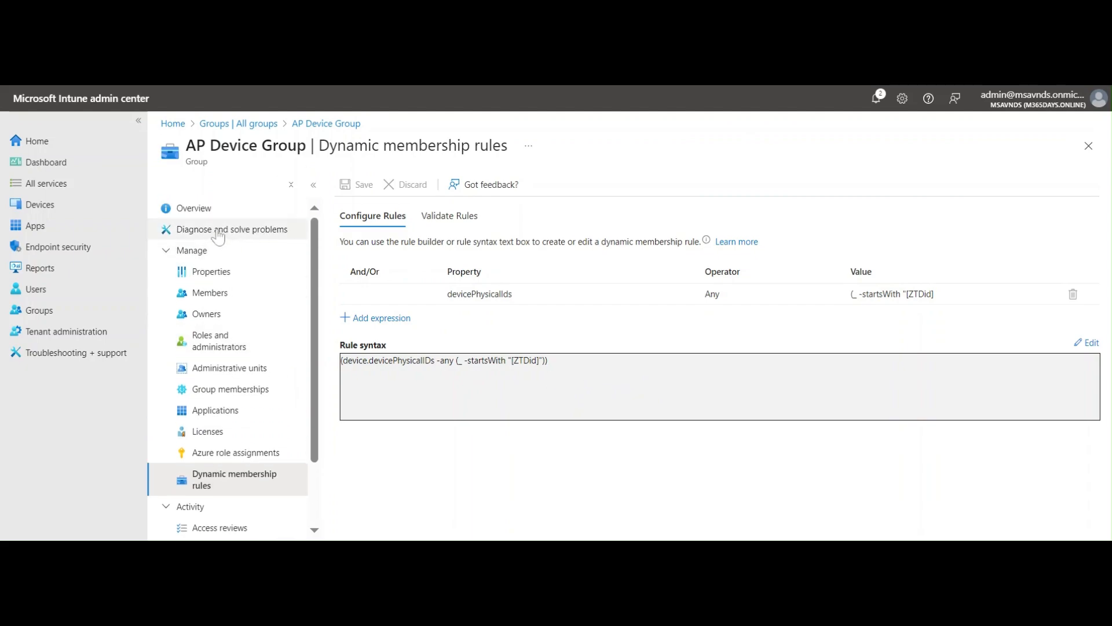